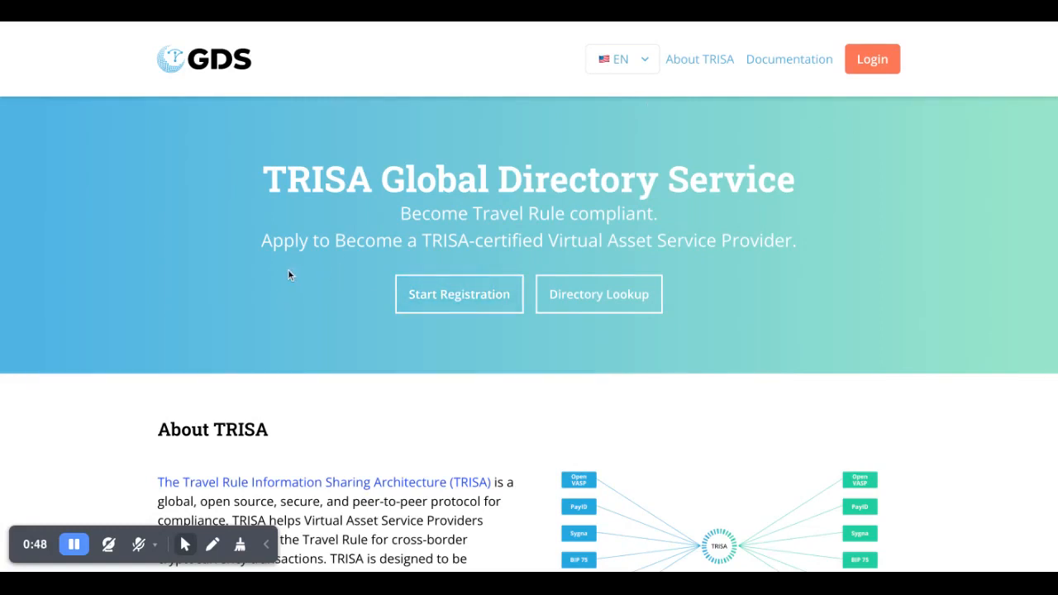
- Start registration and sign up for a TRISA account with a Google account
click(439, 307)
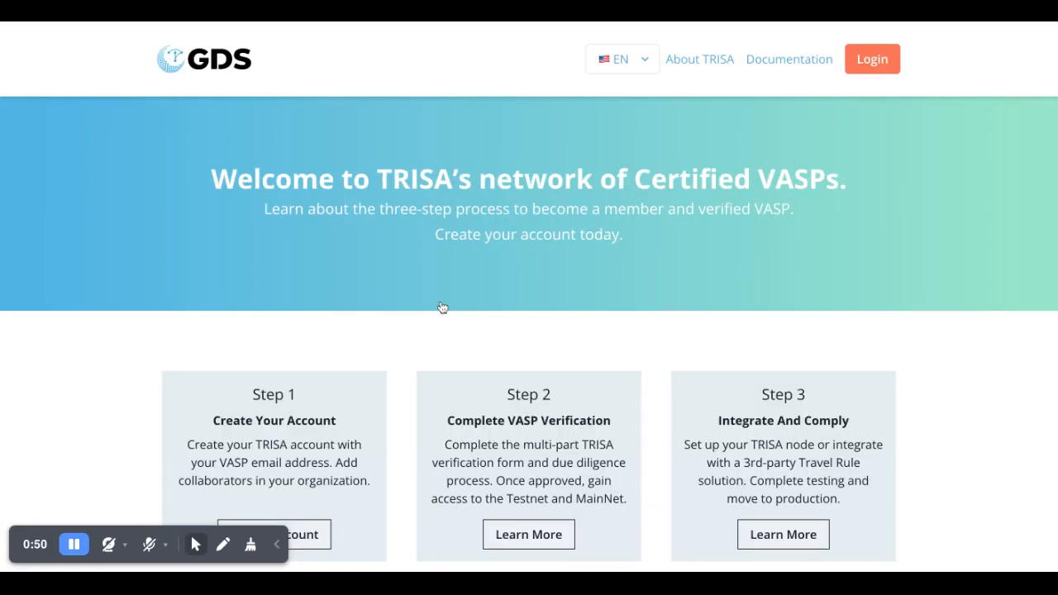
scroll(442, 307, down, 3)
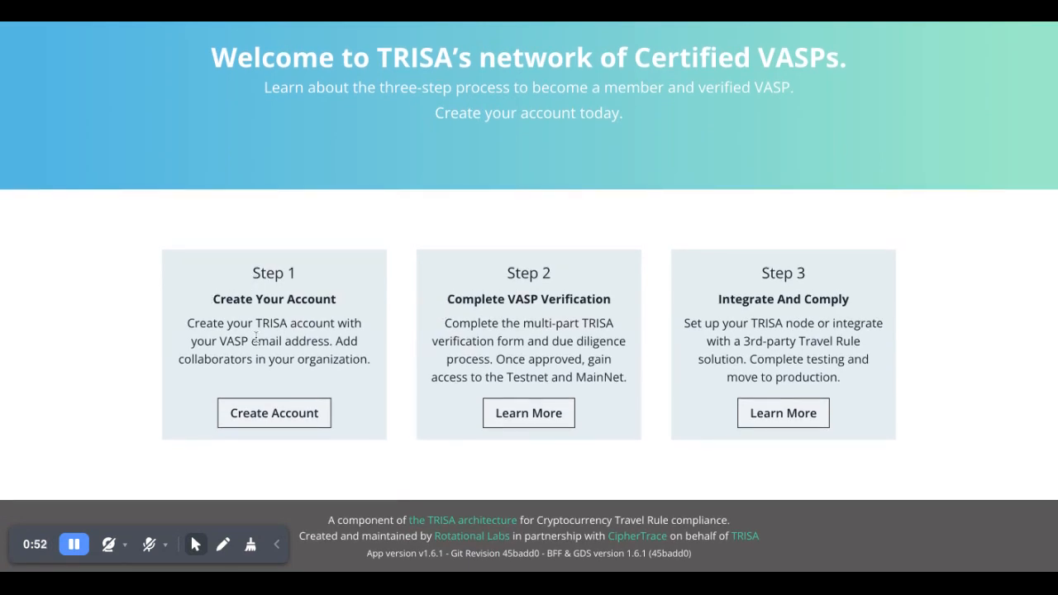
click(275, 420)
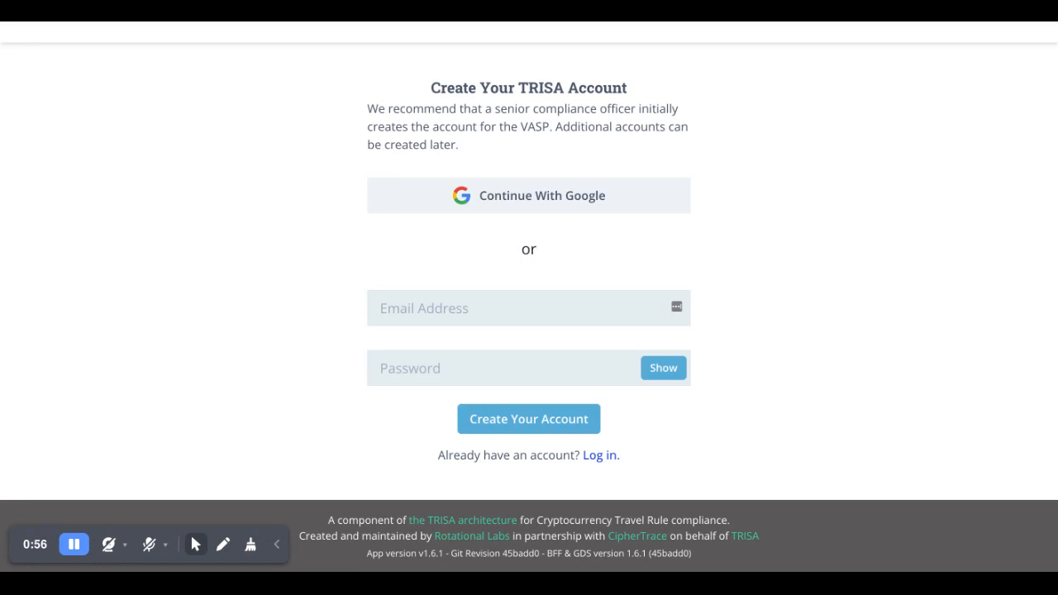
scroll(530, 251, up, 2)
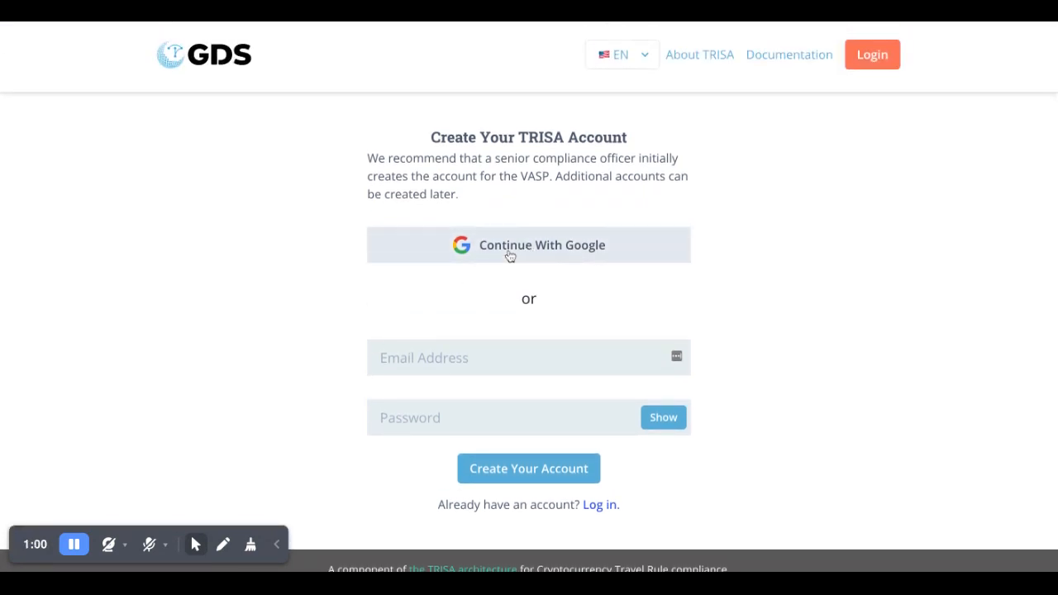
click(510, 252)
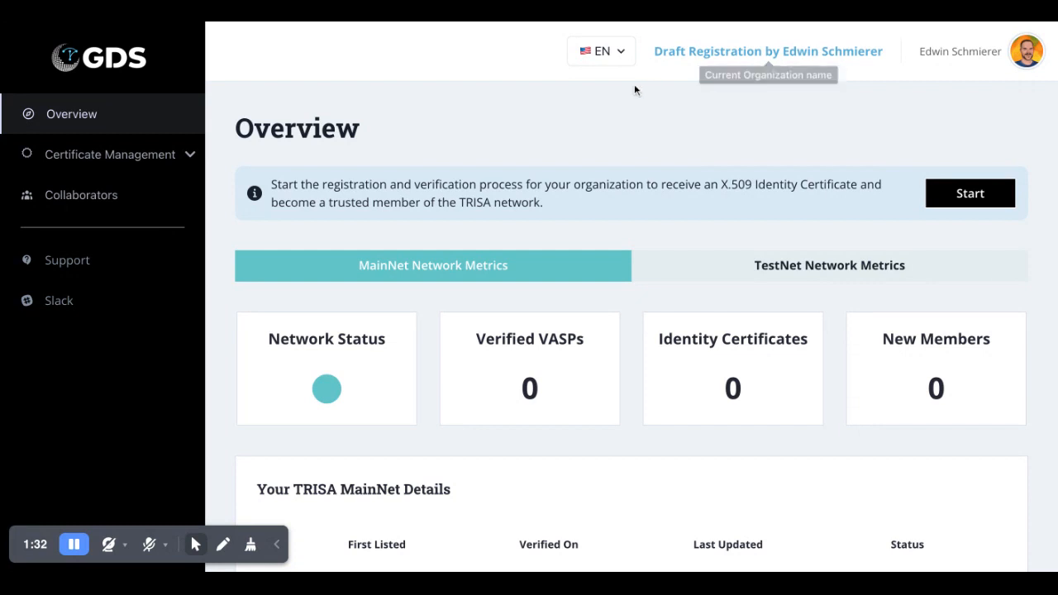
- Expand Certificate Management and compare the TestNet and MainNet metrics
scroll(617, 111, down, 1)
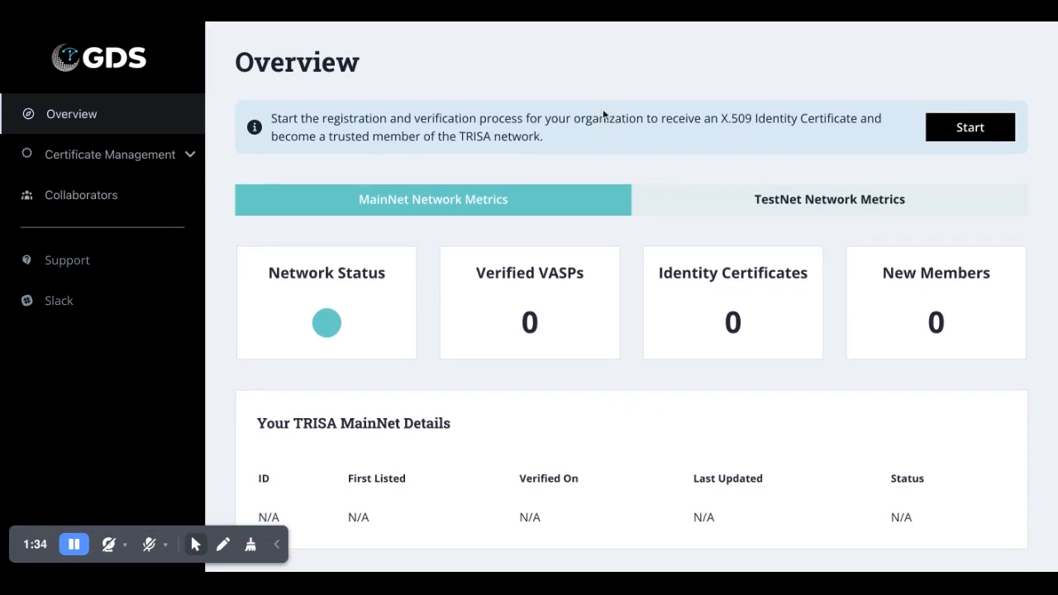
scroll(604, 132, down, 1)
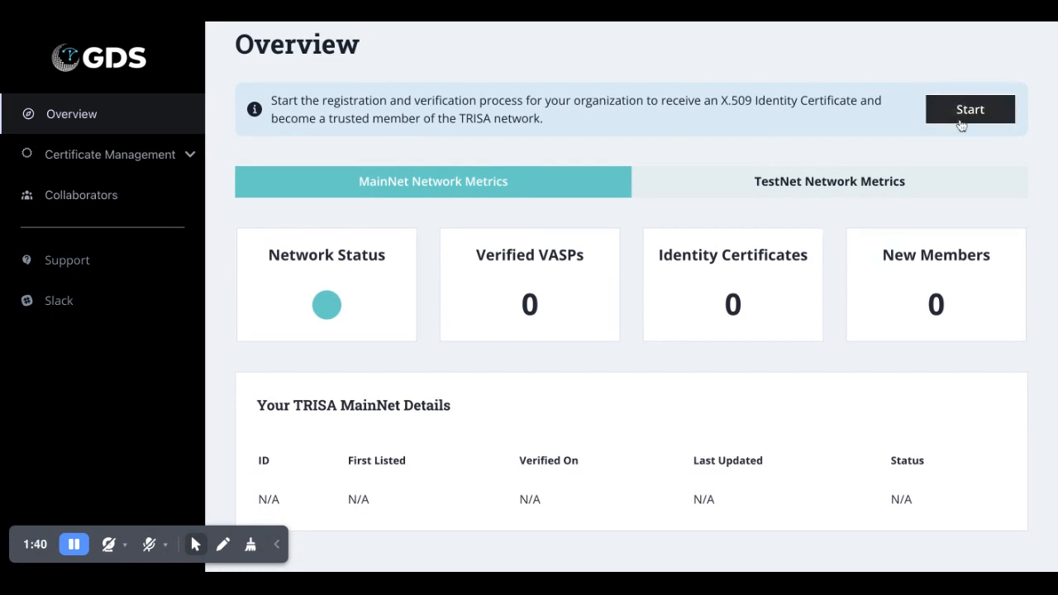
click(163, 159)
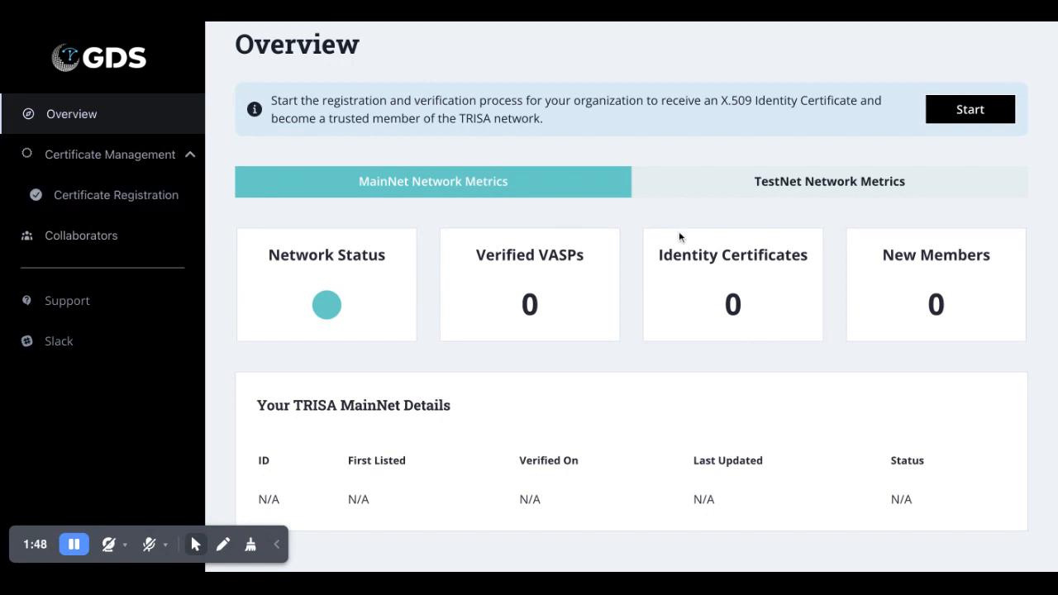
scroll(680, 232, down, 2)
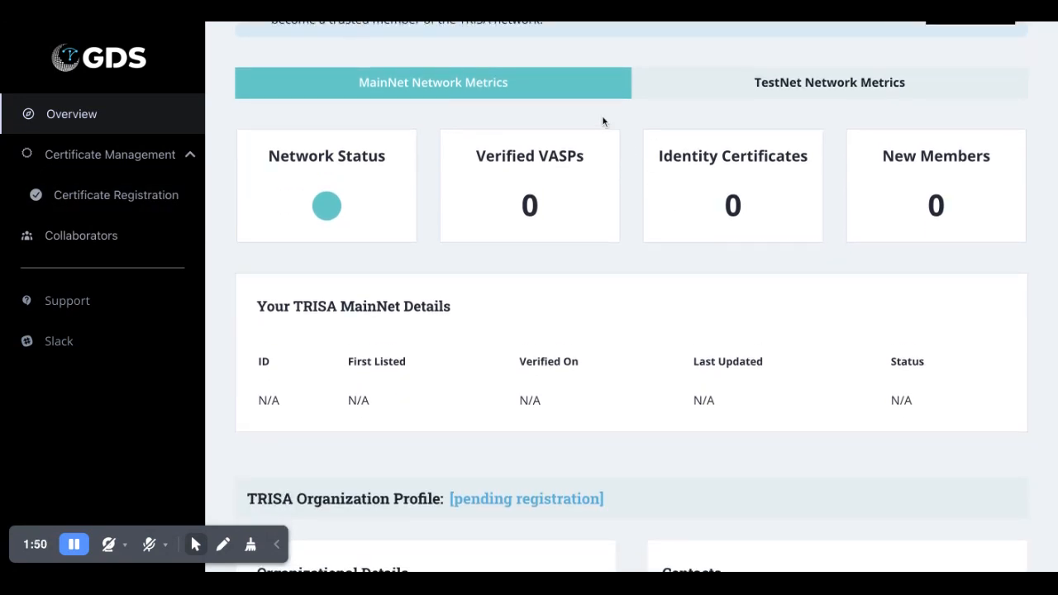
click(742, 93)
click(574, 94)
- Review the organization profile on the Overview and start the certificate registration
scroll(609, 259, down, 2)
scroll(610, 259, down, 5)
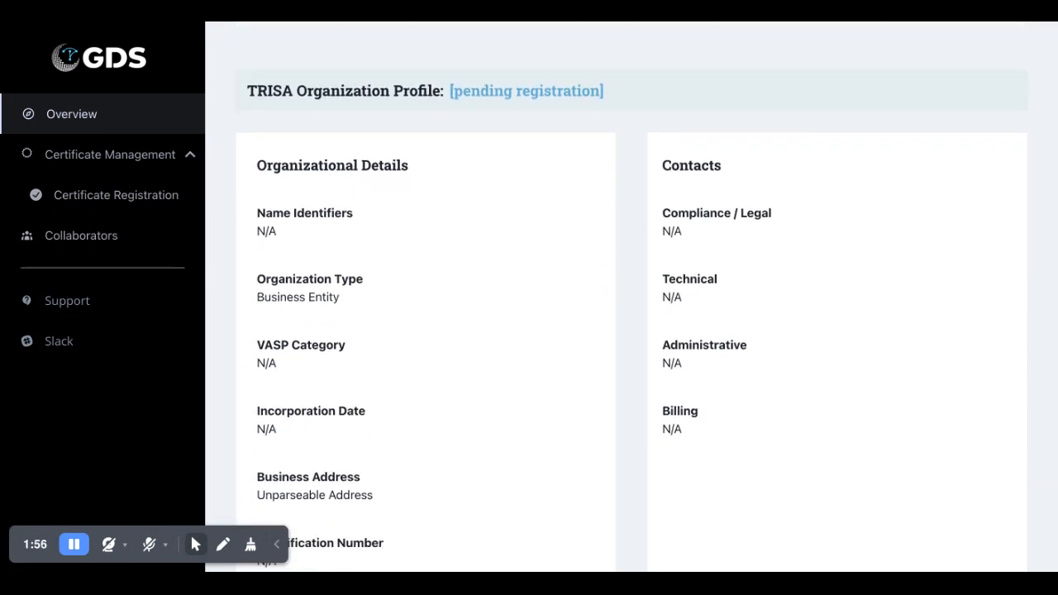
scroll(632, 297, down, 2)
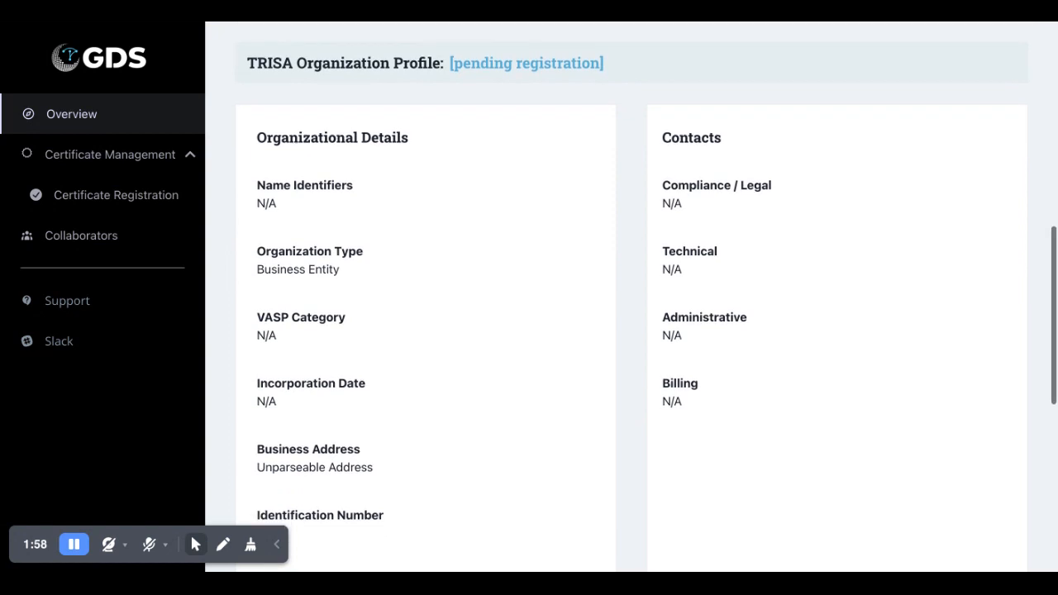
scroll(632, 297, up, 8)
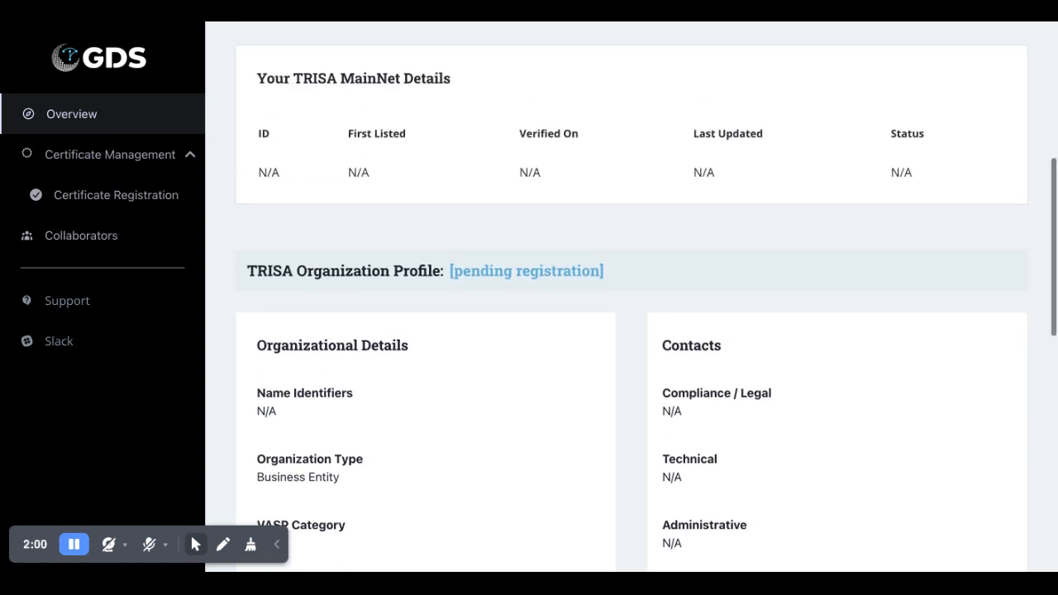
scroll(807, 196, up, 2)
scroll(807, 196, down, 1)
scroll(806, 196, up, 1)
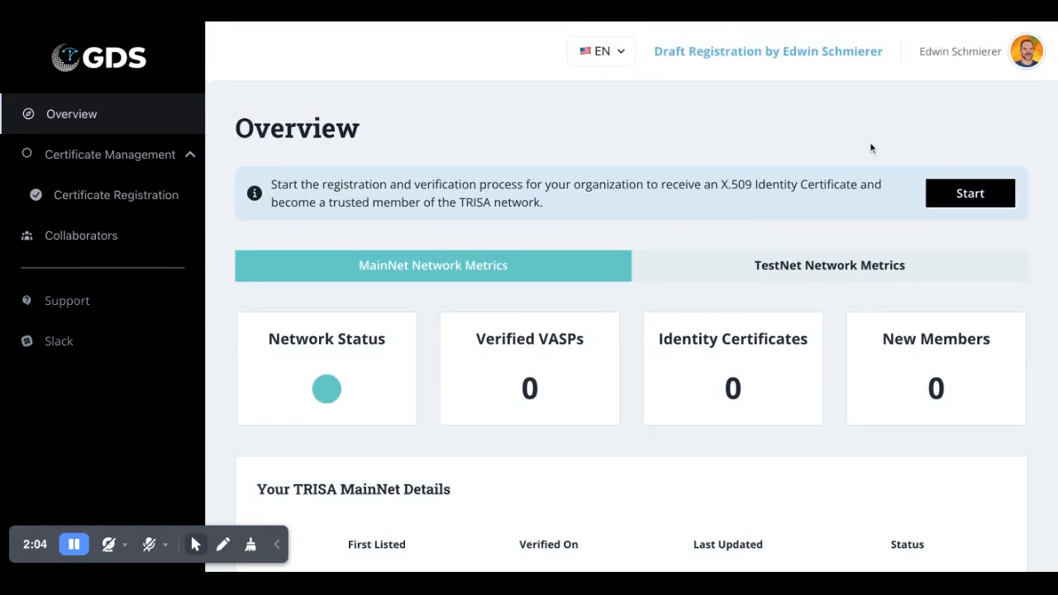
click(967, 198)
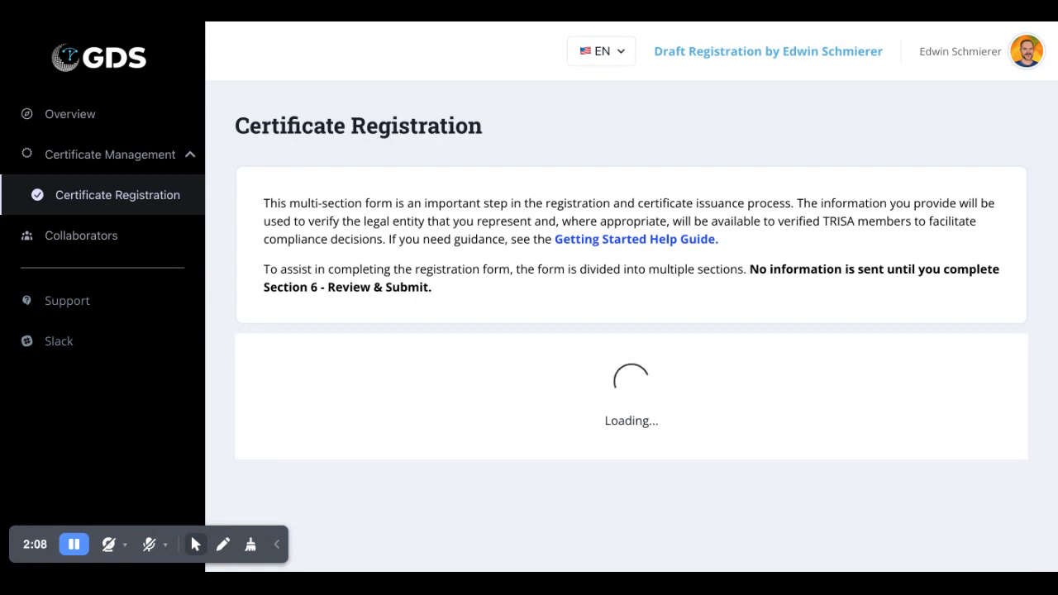
scroll(727, 234, down, 2)
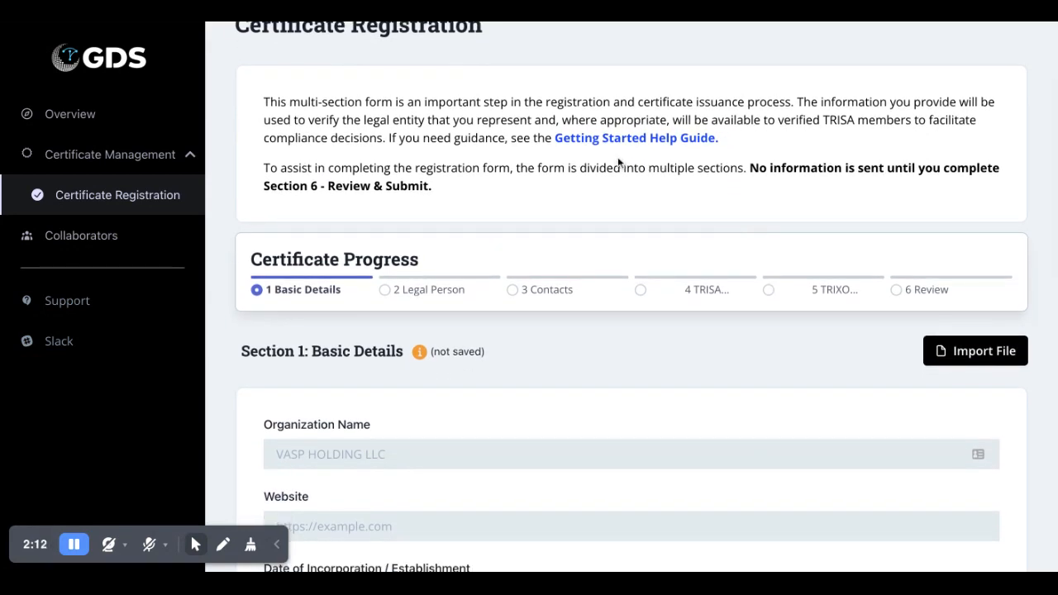
scroll(694, 177, down, 3)
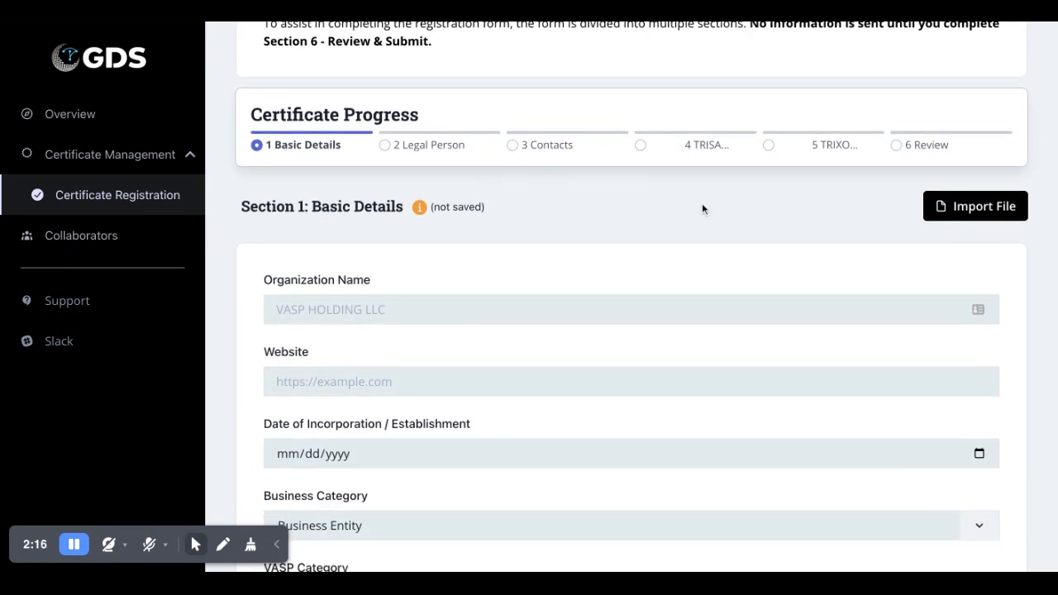
scroll(712, 217, down, 1)
scroll(712, 218, up, 1)
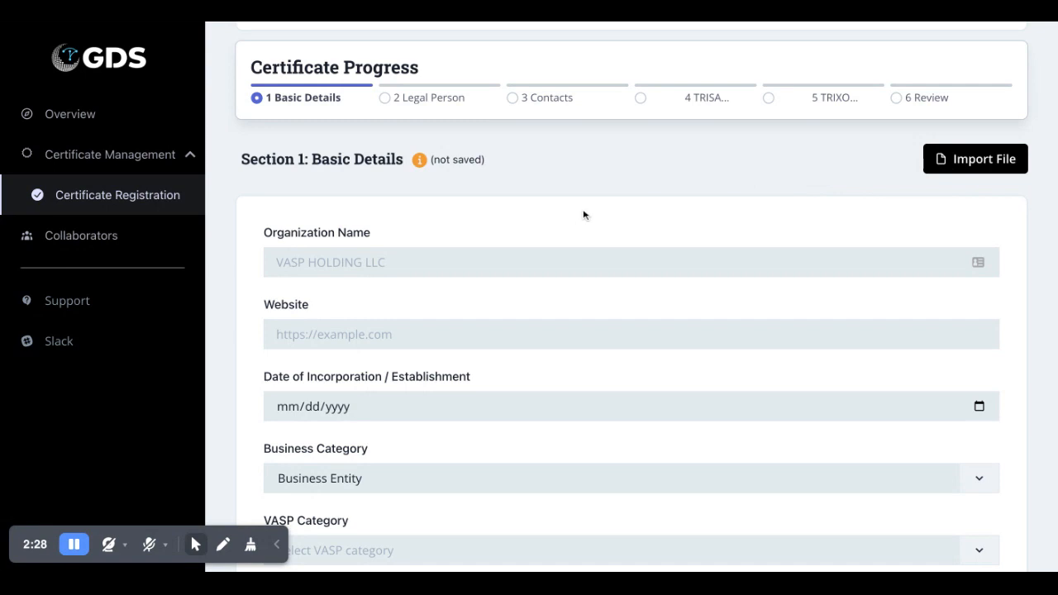
scroll(584, 215, down, 1)
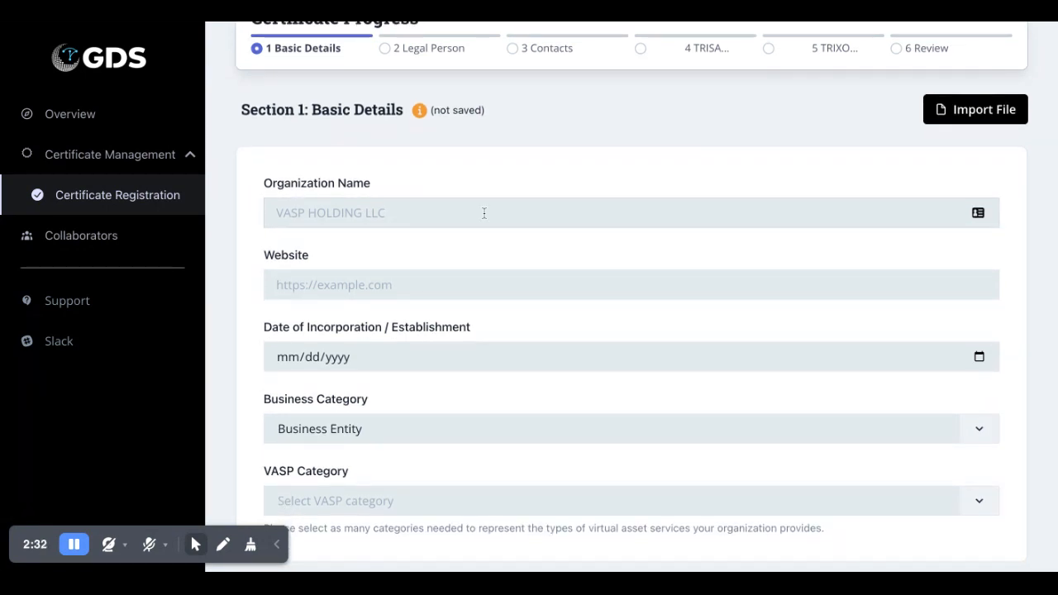
text(Bob V)
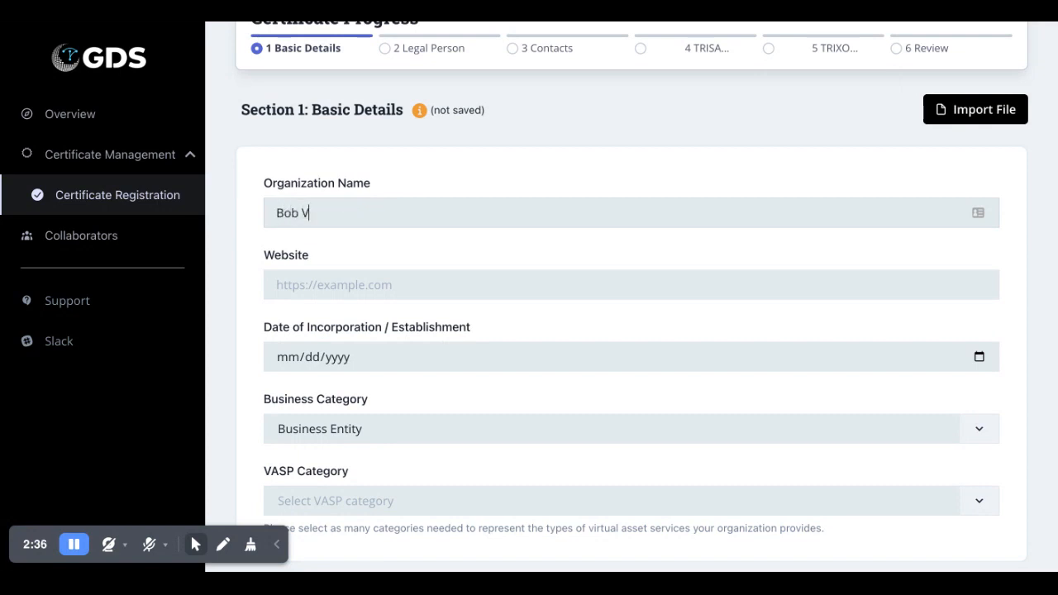
text(asp)
key(BackSpace)
key(BackSpace)
key(BackSpace)
text(ASP)
key(Tab)
text(https://bobvasp.)
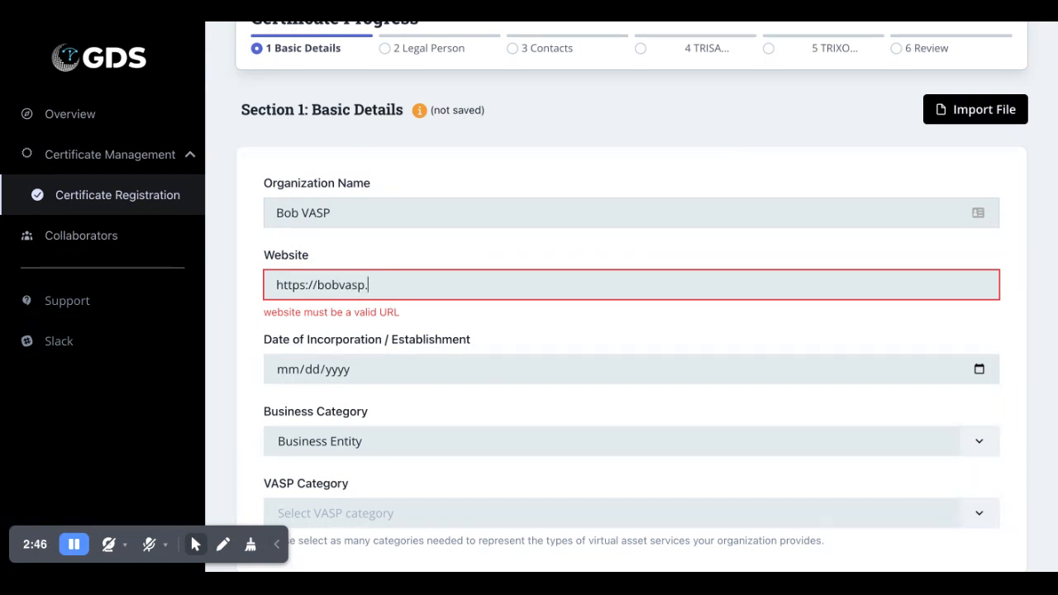
text(com)
key(Tab)
text(01012022)
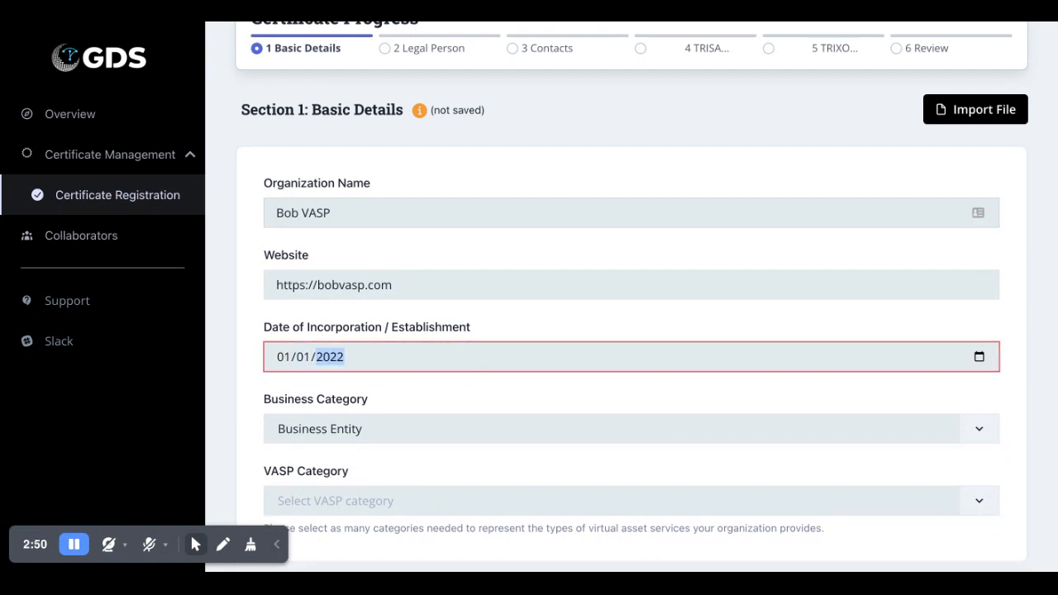
- Select Centralized Exchange and Custodian as the VASP categories
scroll(408, 376, down, 2)
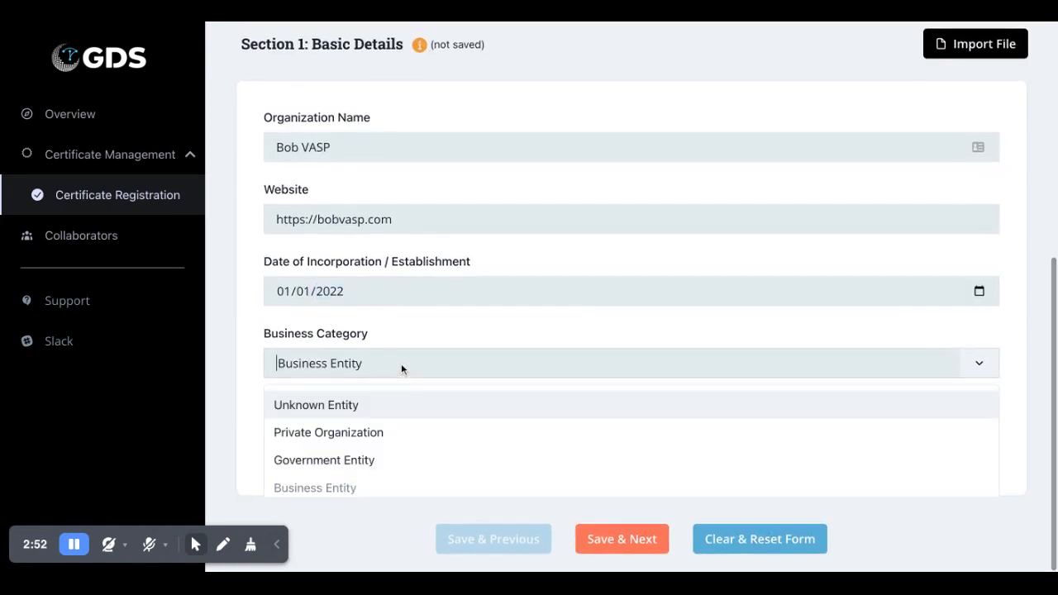
click(390, 436)
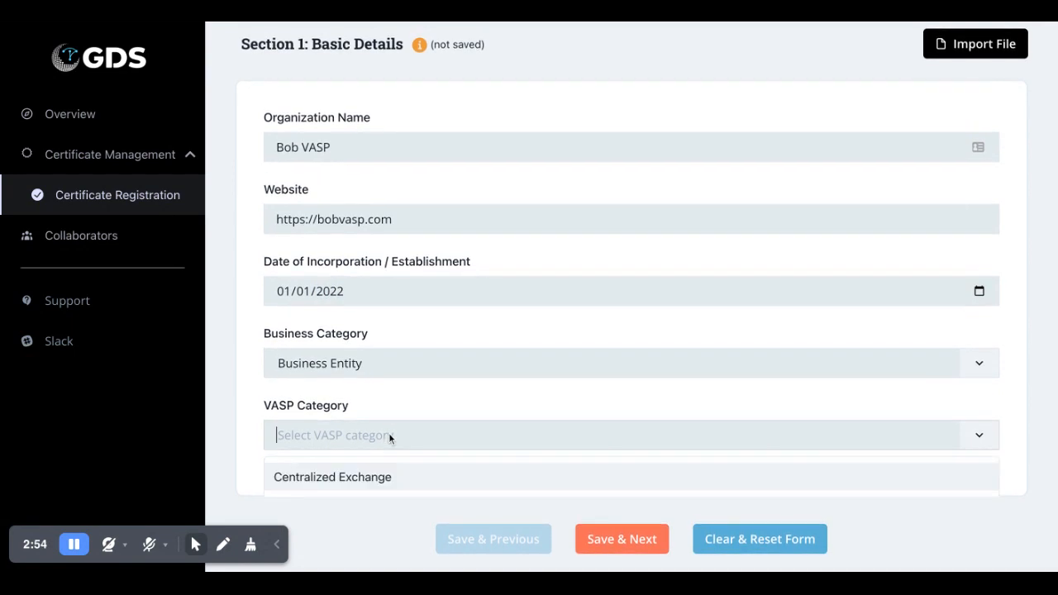
click(385, 478)
click(441, 446)
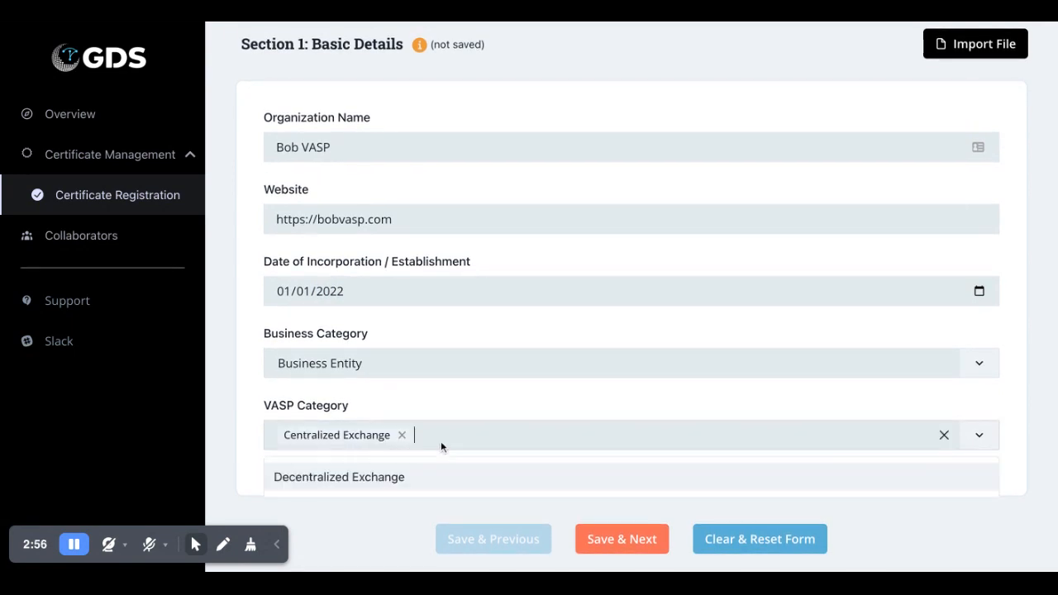
scroll(442, 478, down, 3)
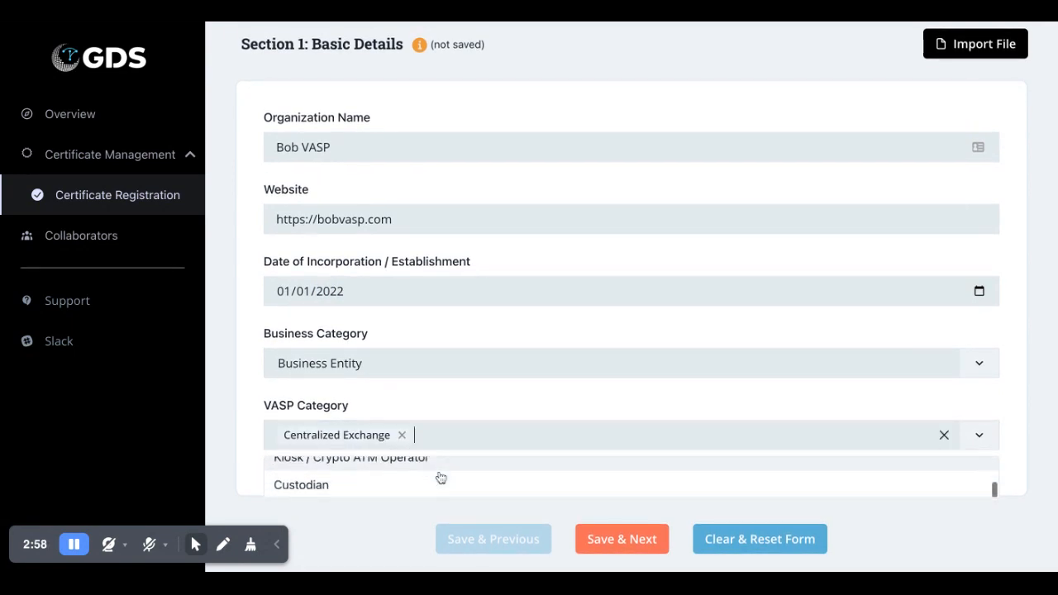
click(438, 477)
- Save the basic details and set the legal name to Bob VASP LLC
click(602, 534)
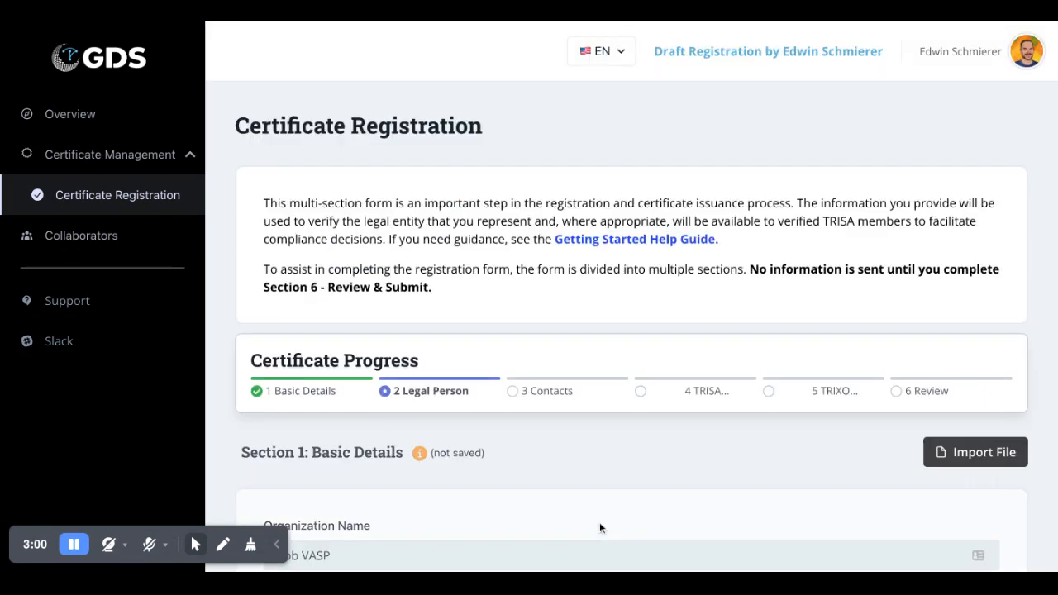
scroll(585, 362, down, 4)
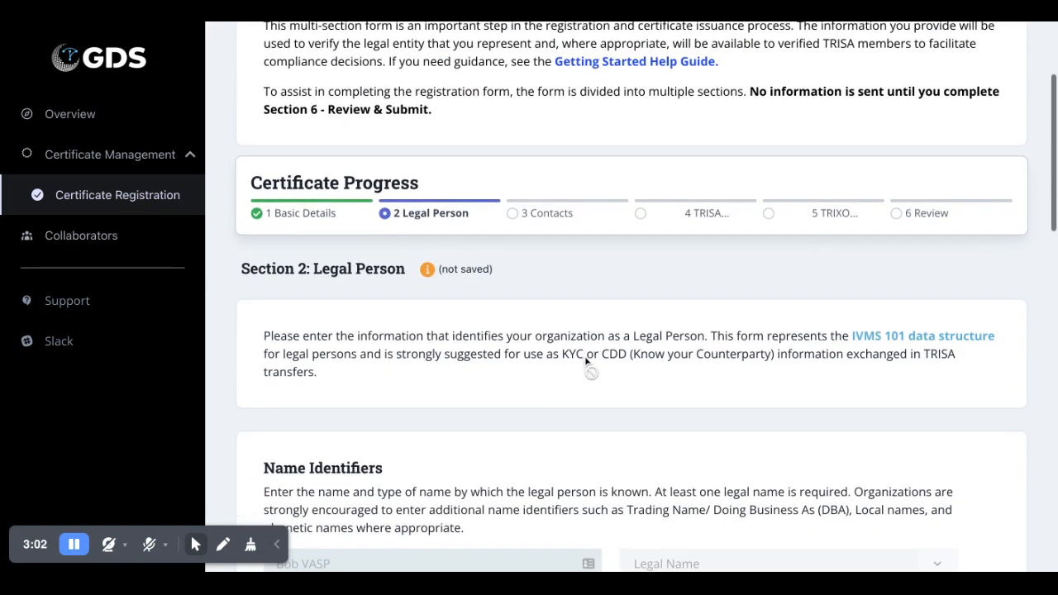
scroll(585, 362, down, 2)
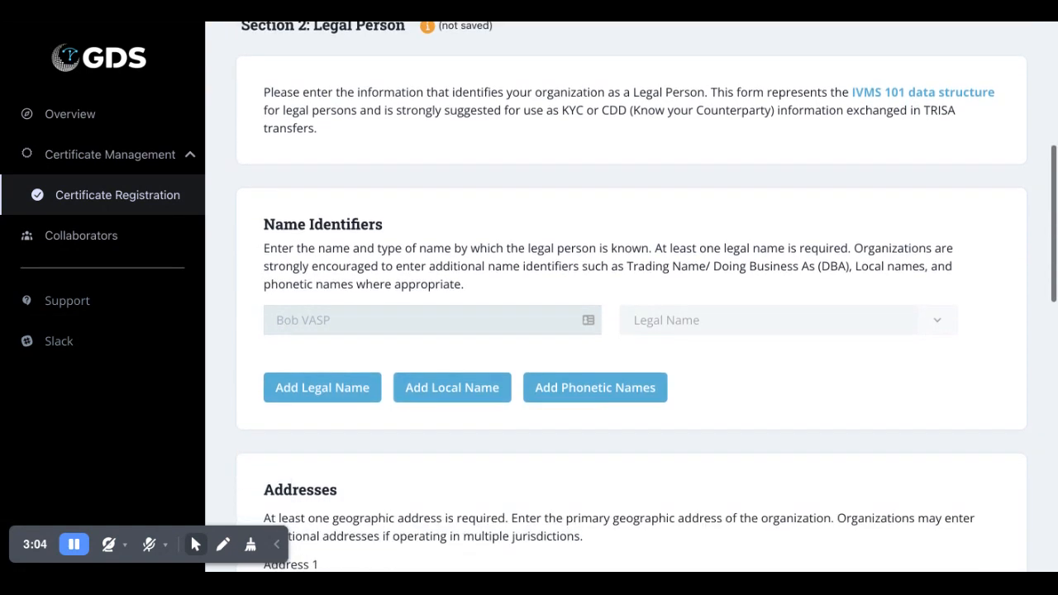
scroll(585, 362, up, 1)
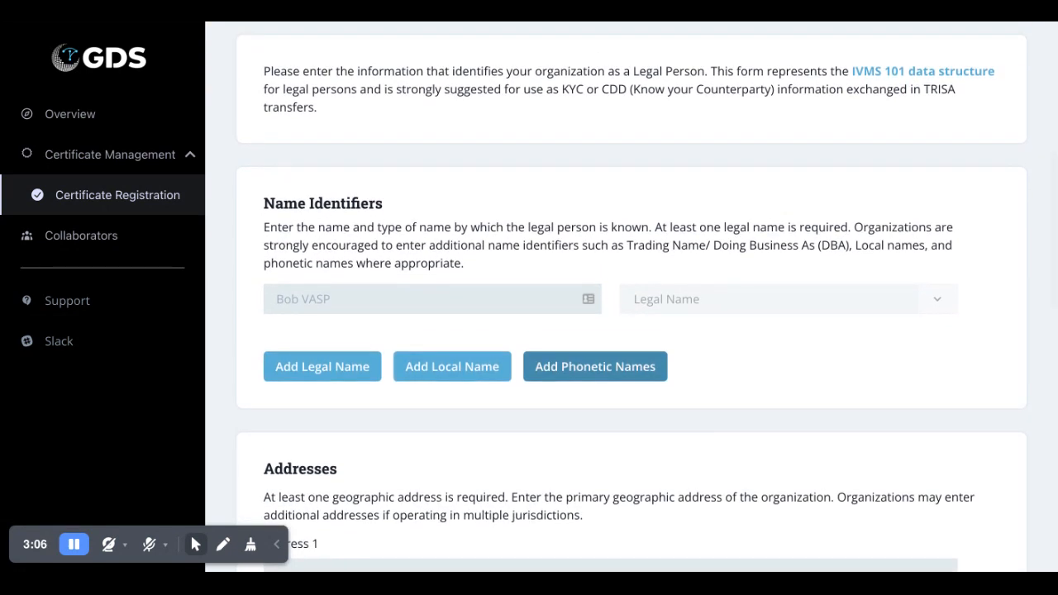
click(387, 298)
text(B)
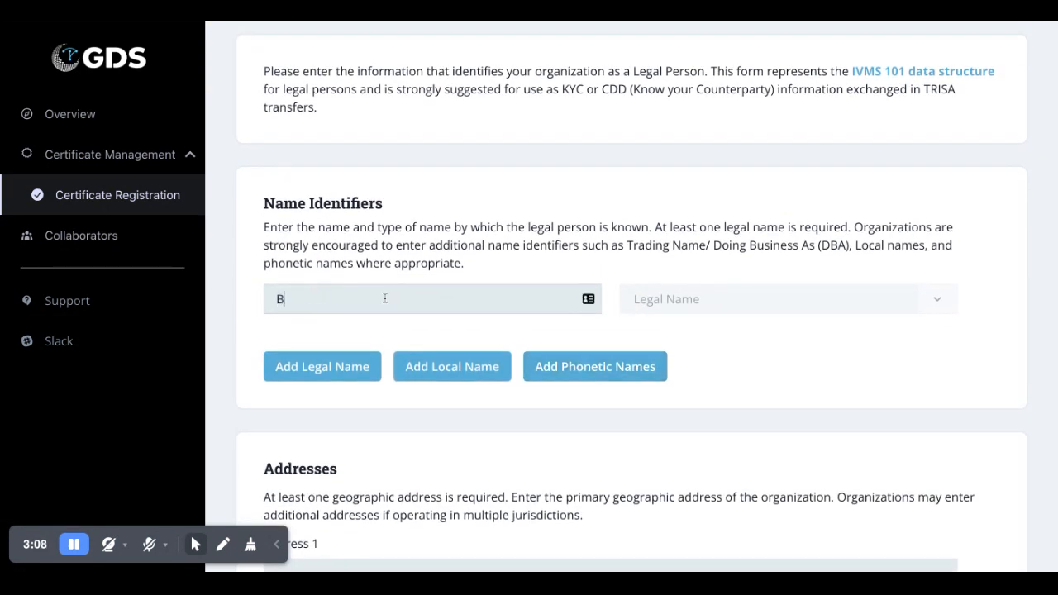
text(ob VASP LLC)
- Enter the organization's New York City business address with country United States
scroll(387, 298, down, 2)
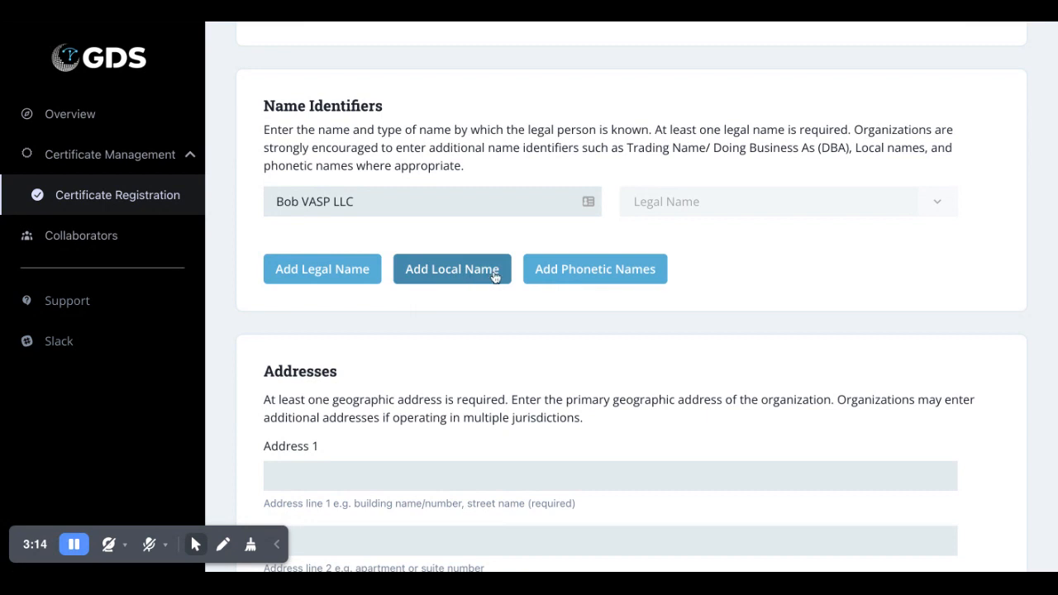
scroll(497, 333, down, 1)
scroll(496, 333, down, 3)
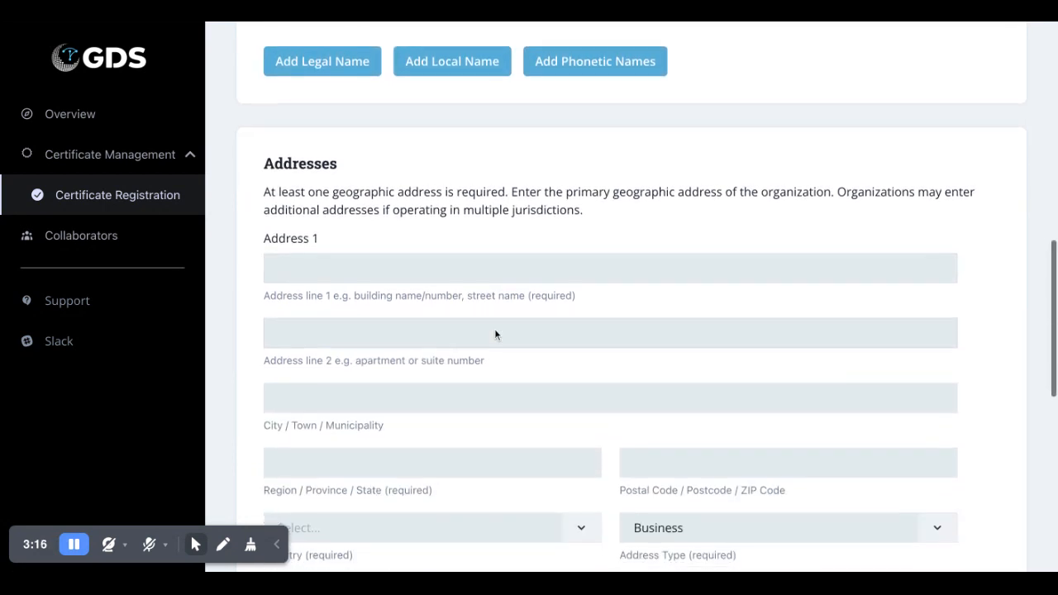
click(376, 227)
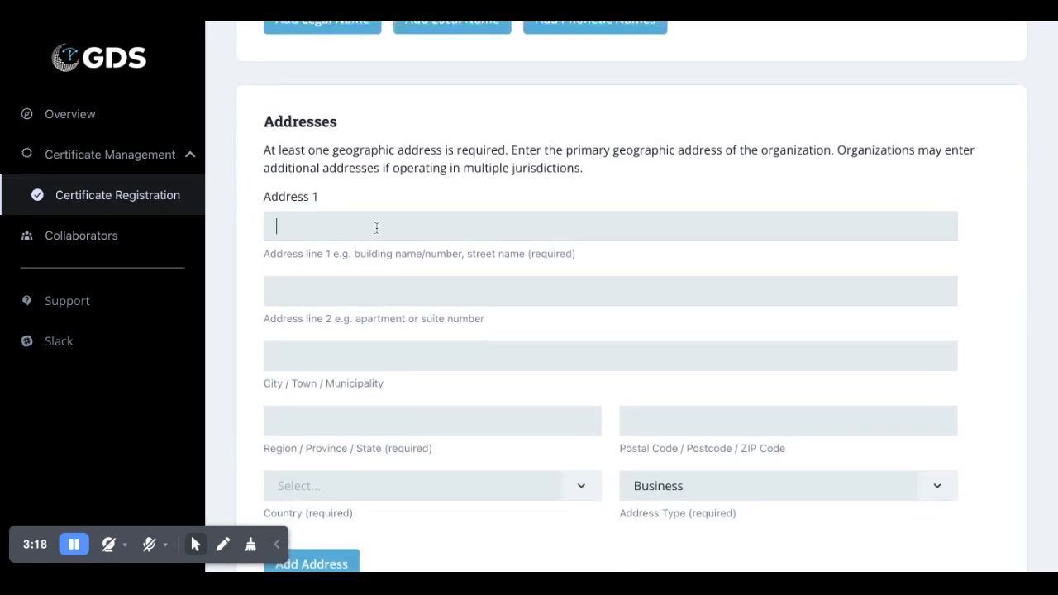
text(123 Main Stree)
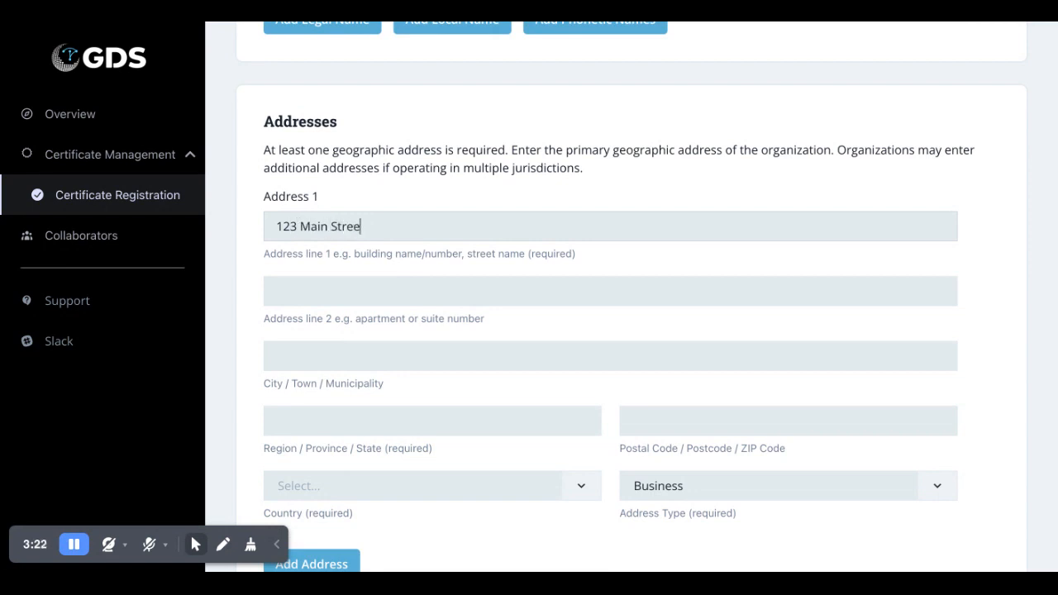
text(tNew York City)
key(Tab)
text(New York)
key(Tab)
text(2)
text(10001)
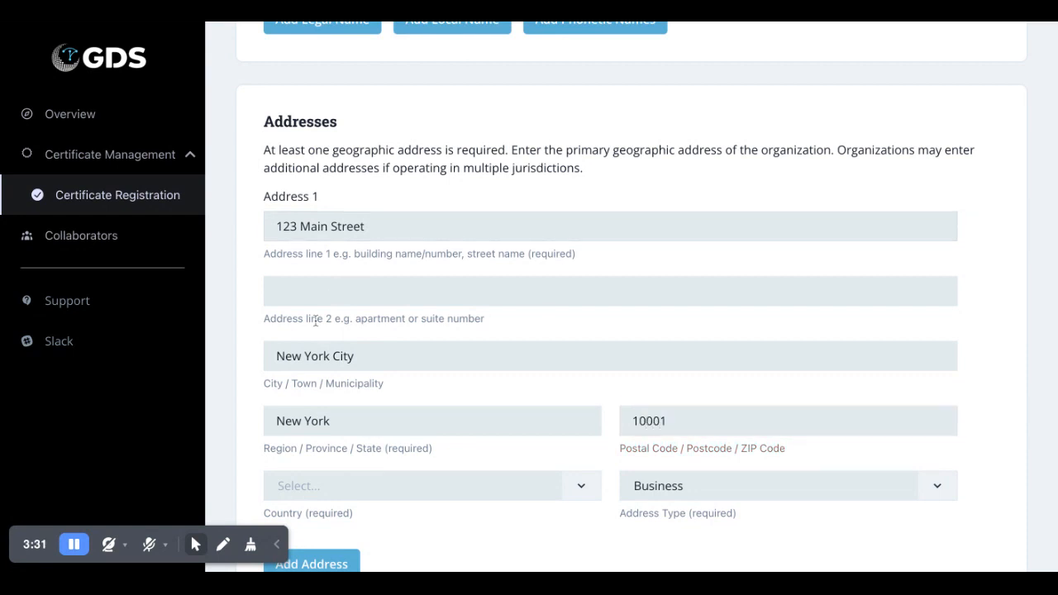
click(380, 478)
text(unite)
click(373, 423)
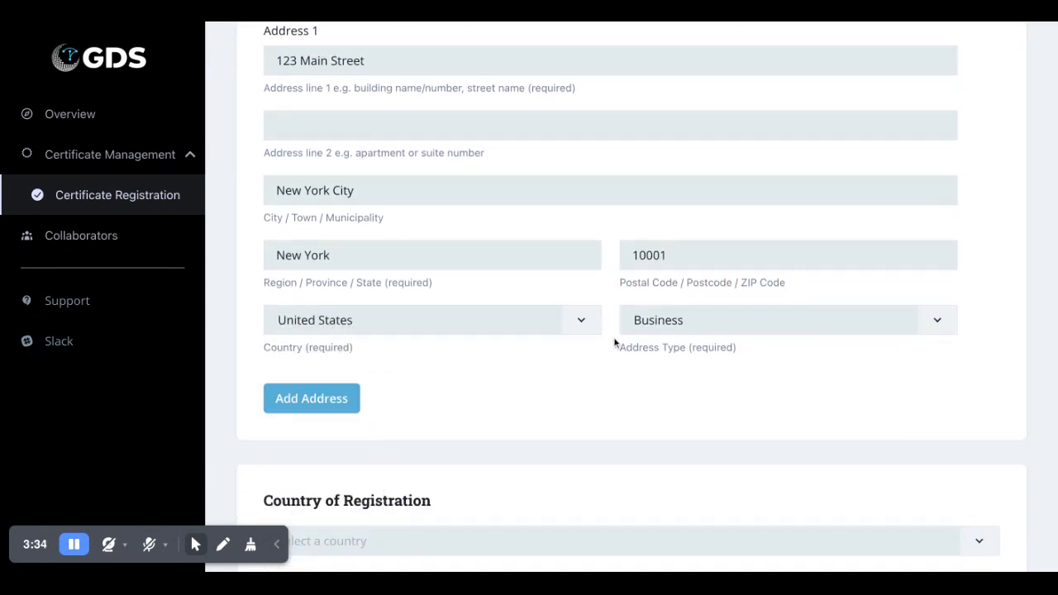
- Keep Business as address type and set United States as country of registration
scroll(586, 397, down, 3)
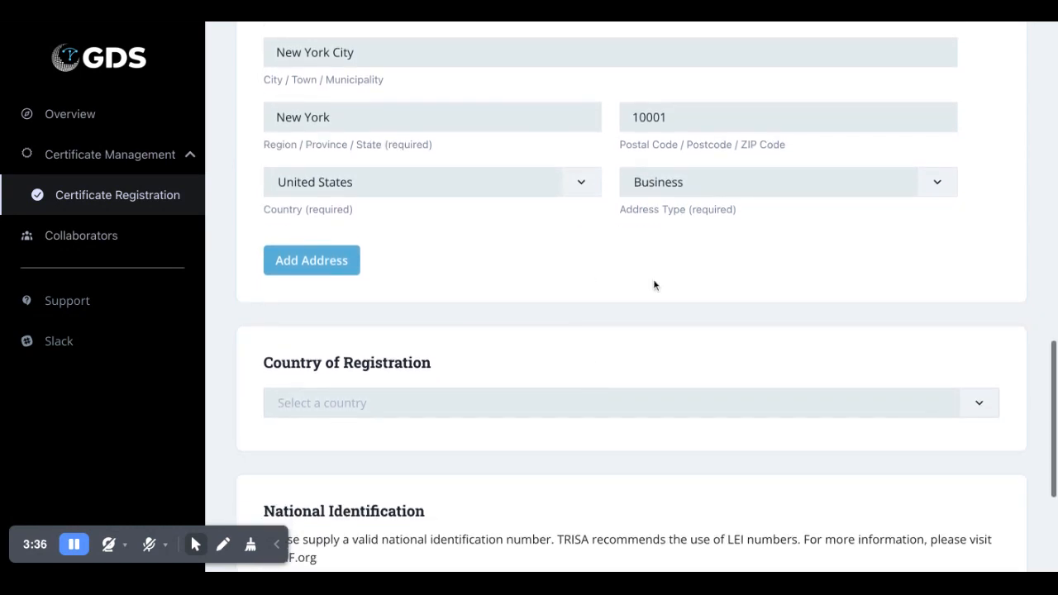
click(672, 192)
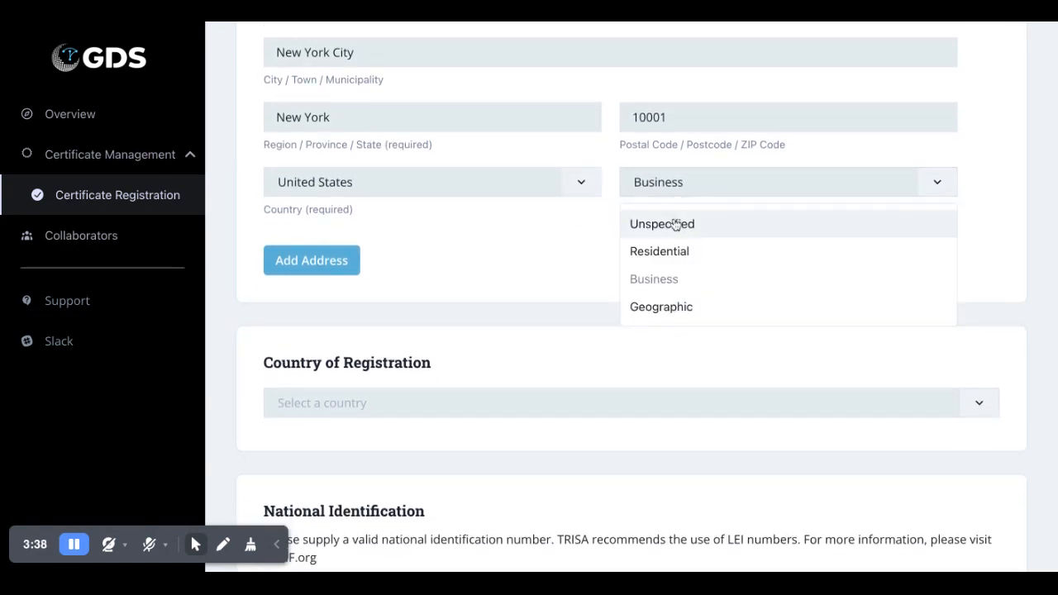
click(419, 253)
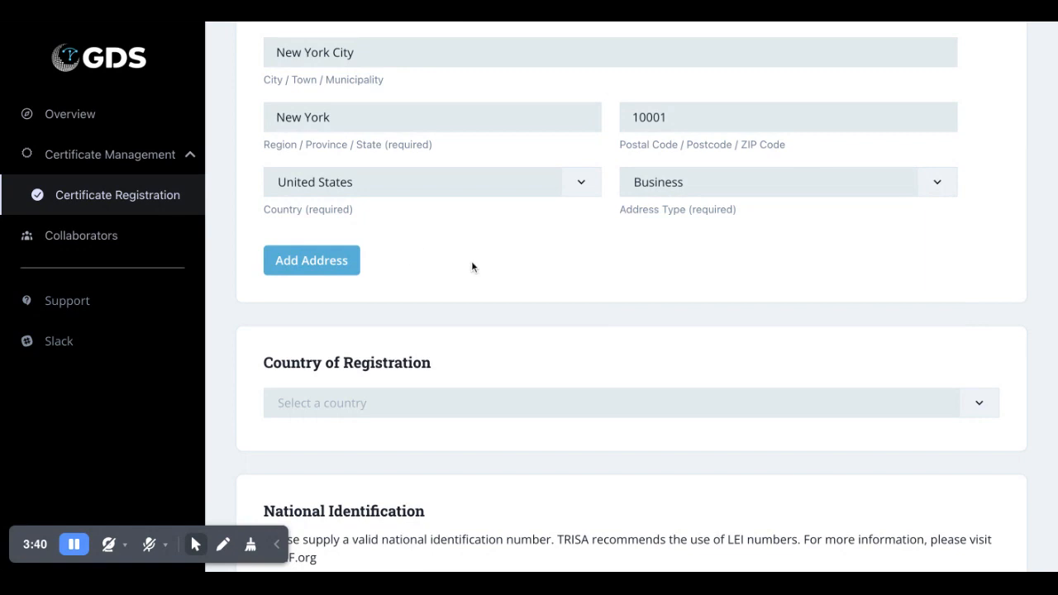
scroll(414, 263, down, 3)
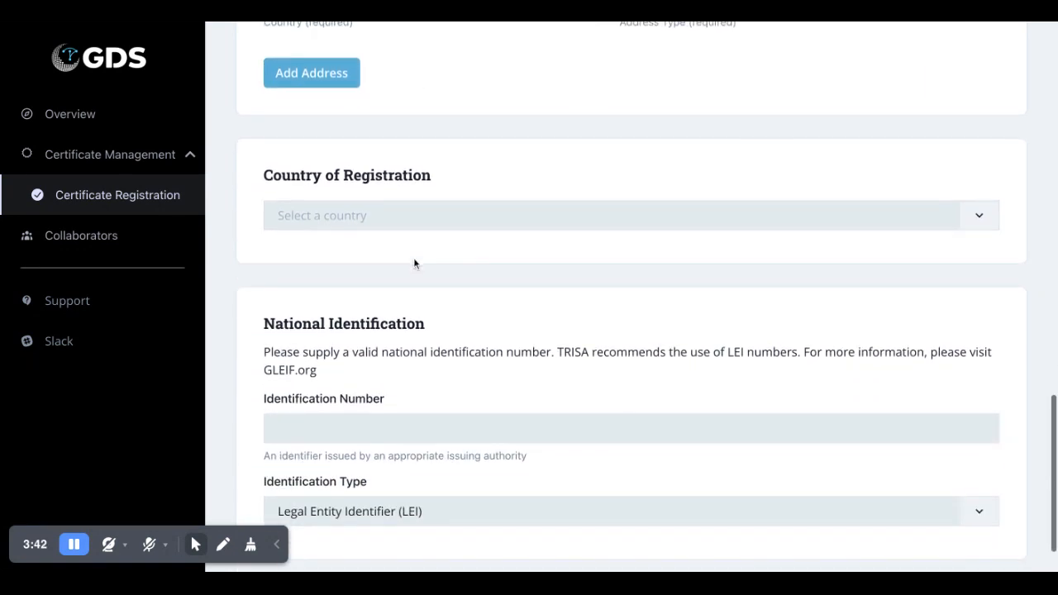
click(417, 213)
text(united)
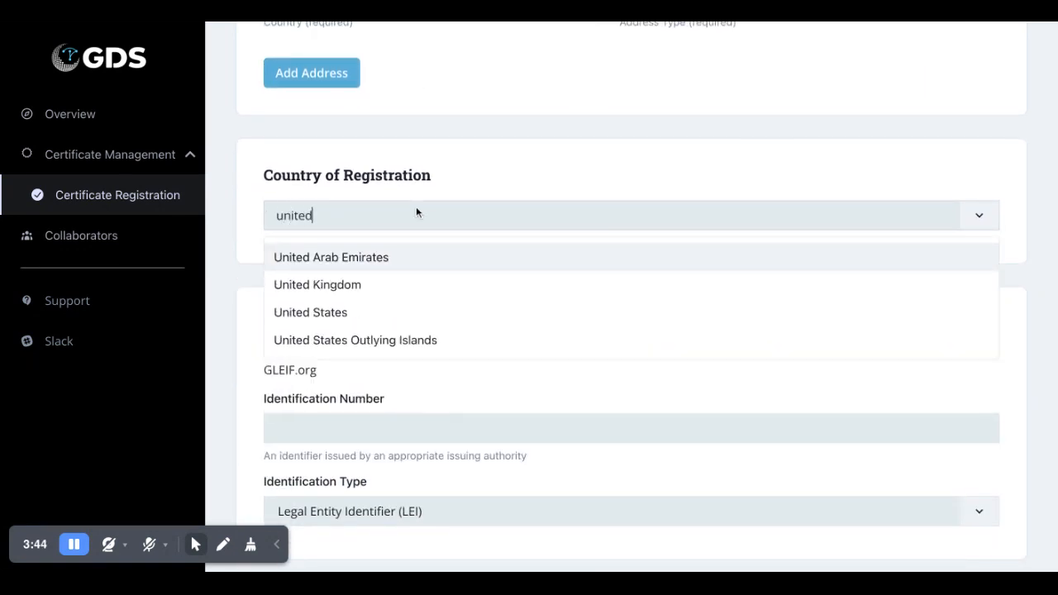
click(404, 311)
- Enter the organization's LEI identifier, keep type LEI, and save the legal person details
scroll(404, 138, down, 1)
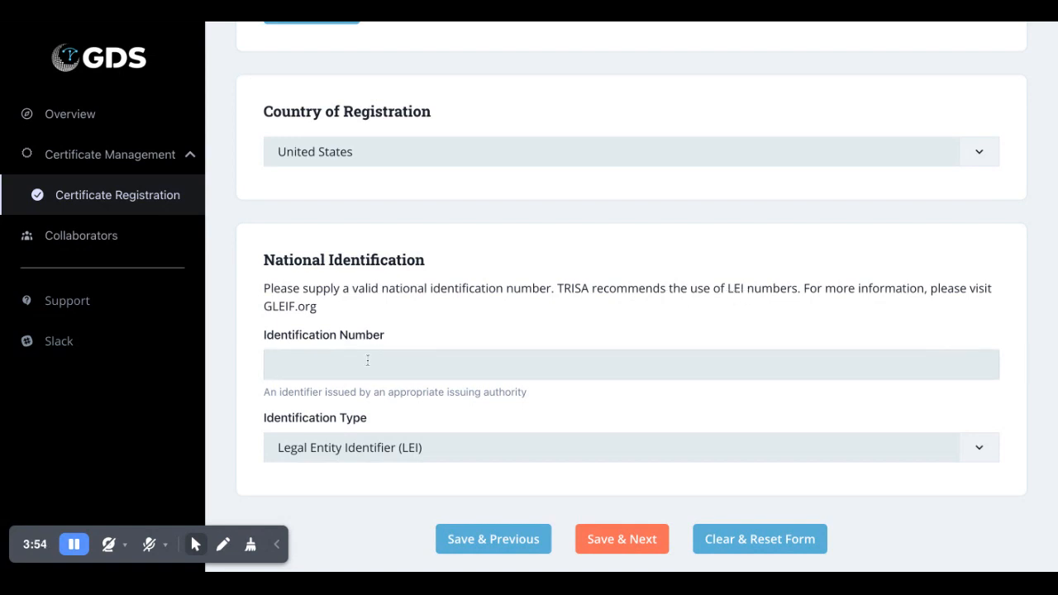
text(123458910111213)
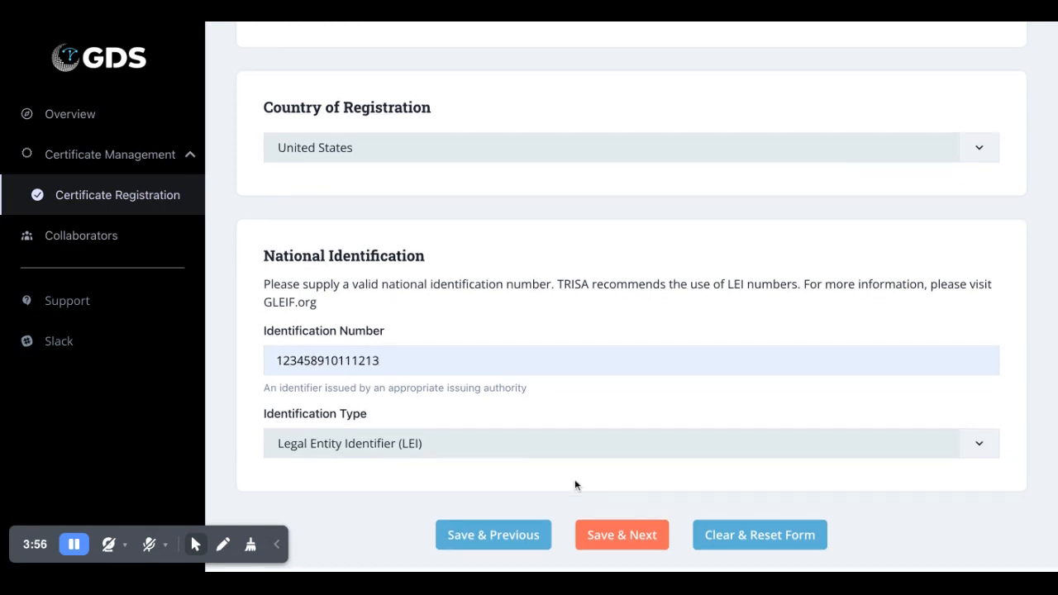
click(611, 454)
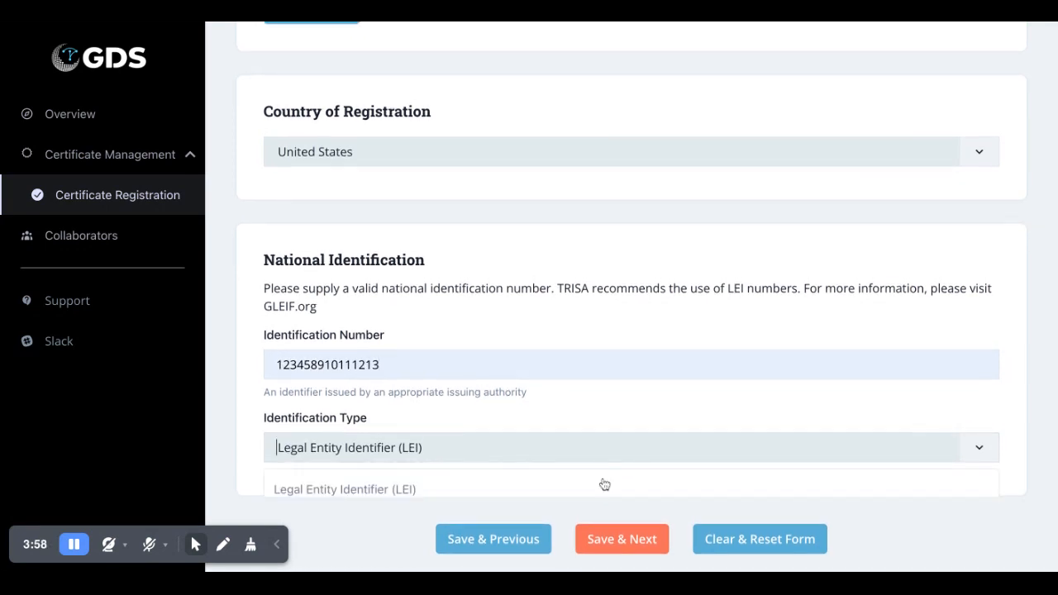
click(610, 426)
click(621, 535)
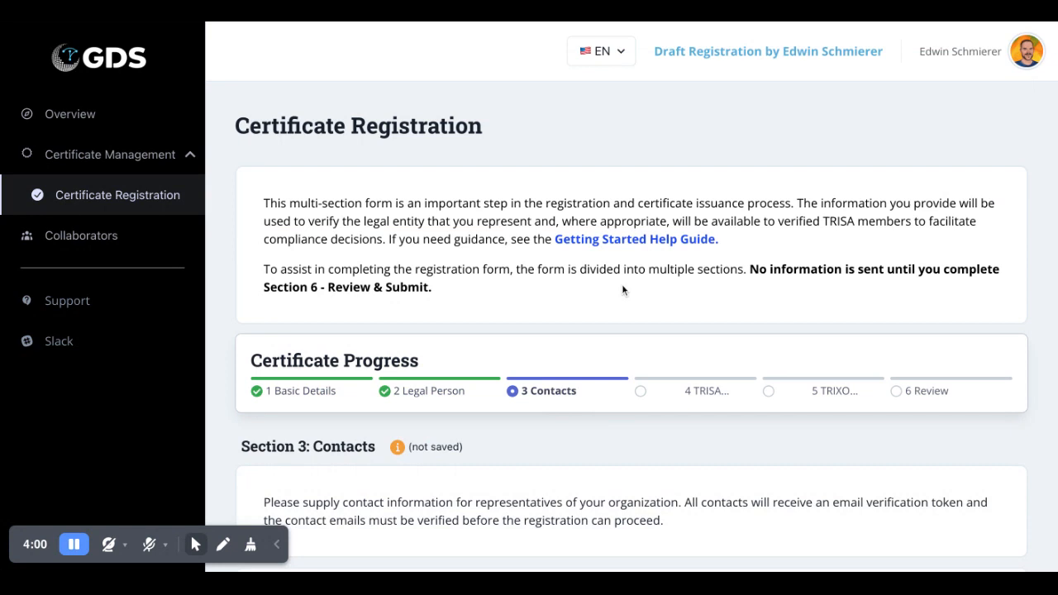
- Fill in the compliance contact's full name, e-mail and phone number
scroll(621, 289, down, 3)
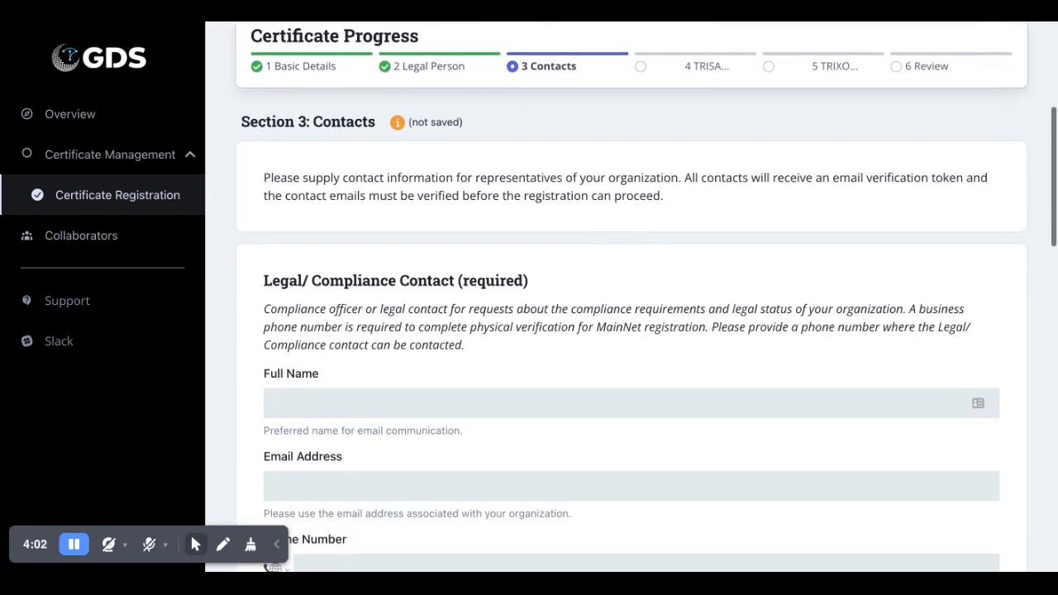
scroll(631, 297, down, 1)
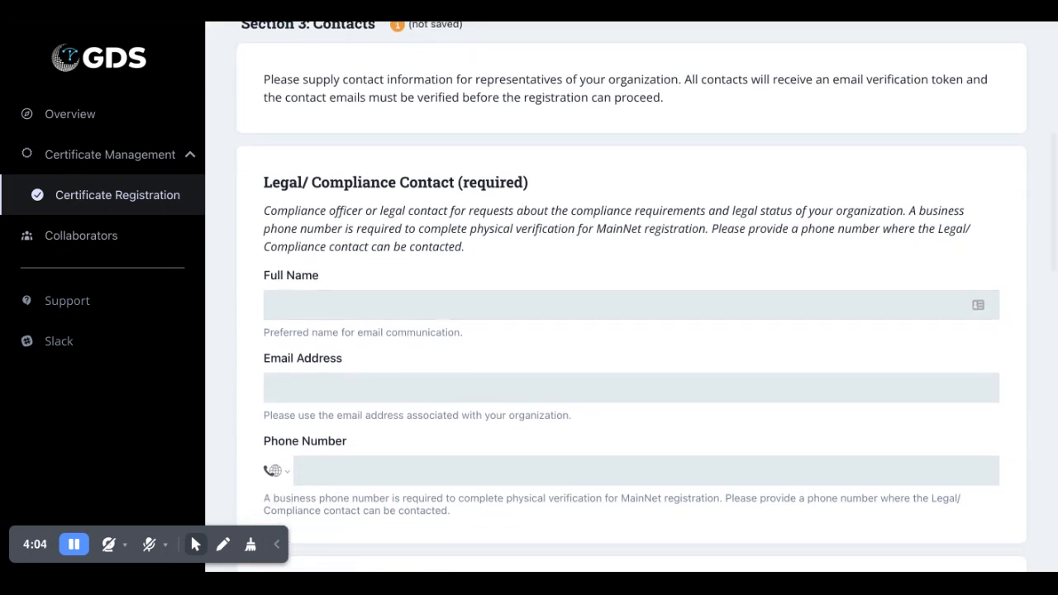
scroll(631, 296, down, 1)
scroll(631, 296, down, 1)
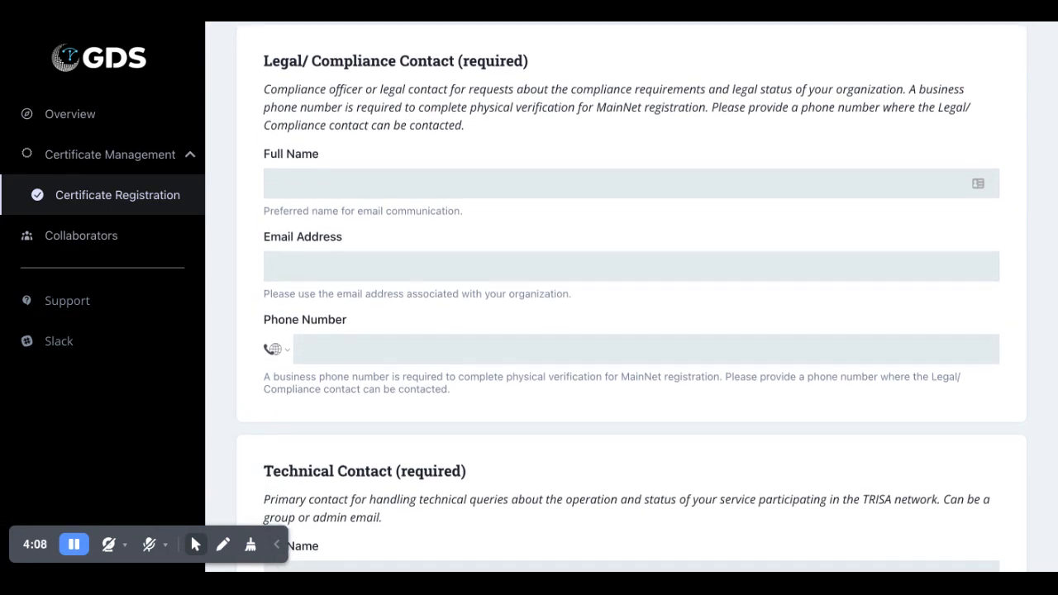
scroll(632, 297, down, 1)
scroll(420, 262, up, 1)
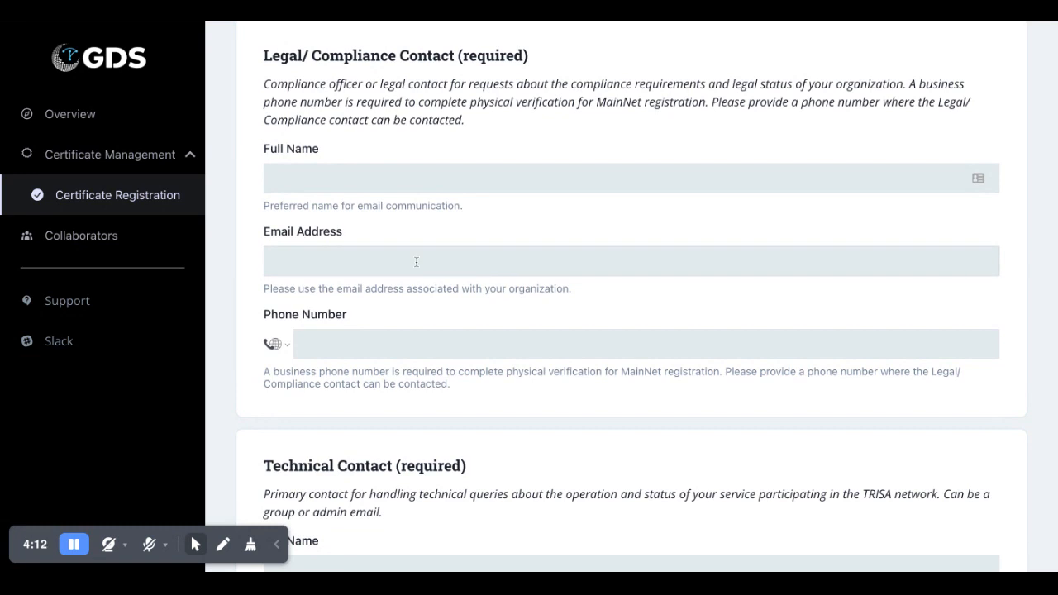
scroll(631, 297, down, 1)
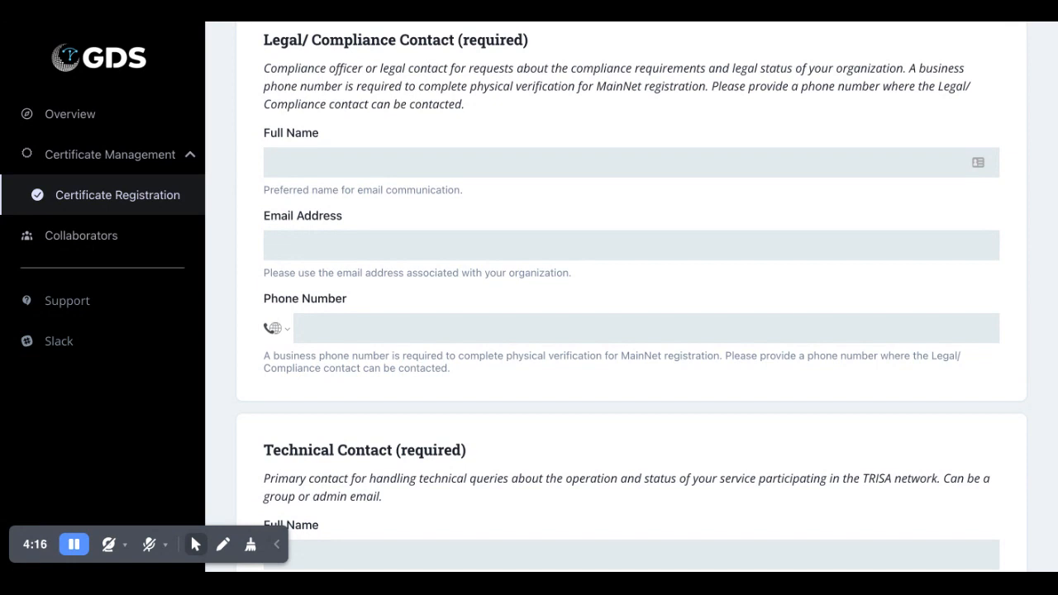
scroll(401, 250, up, 1)
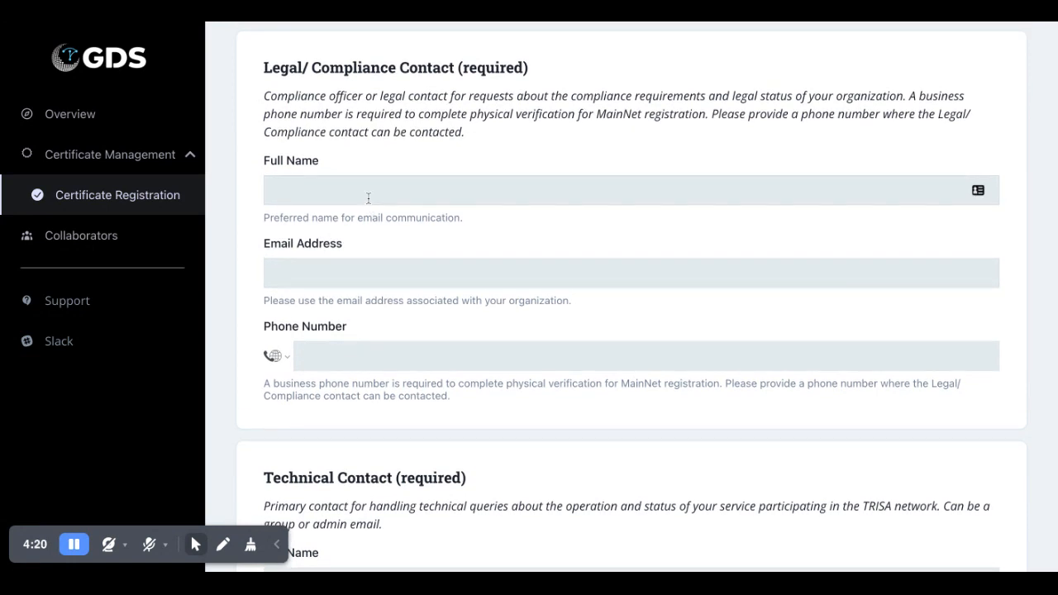
click(368, 199)
key(Tab)
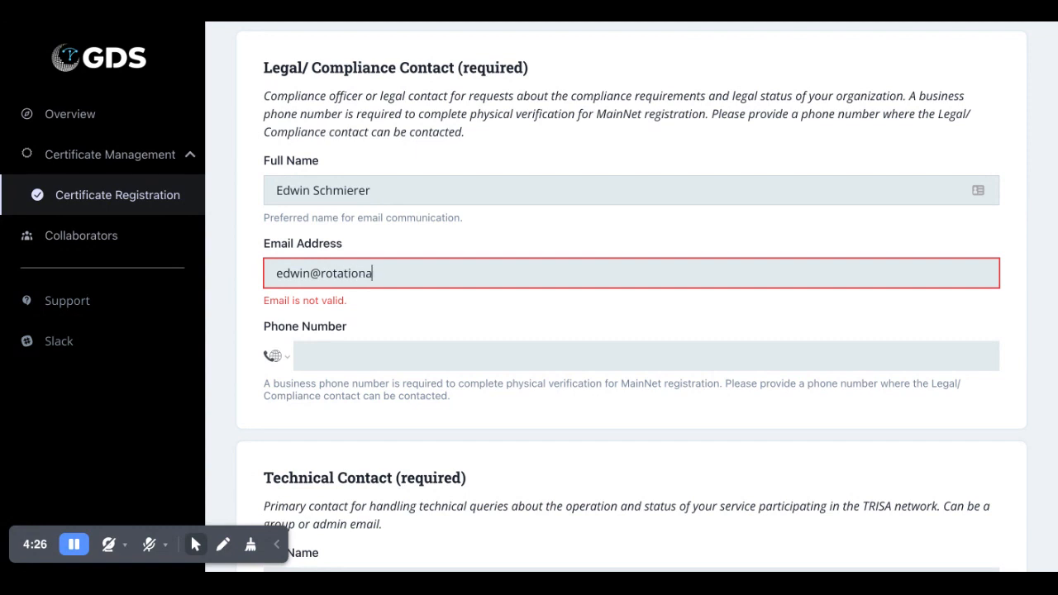
scroll(378, 259, down, 1)
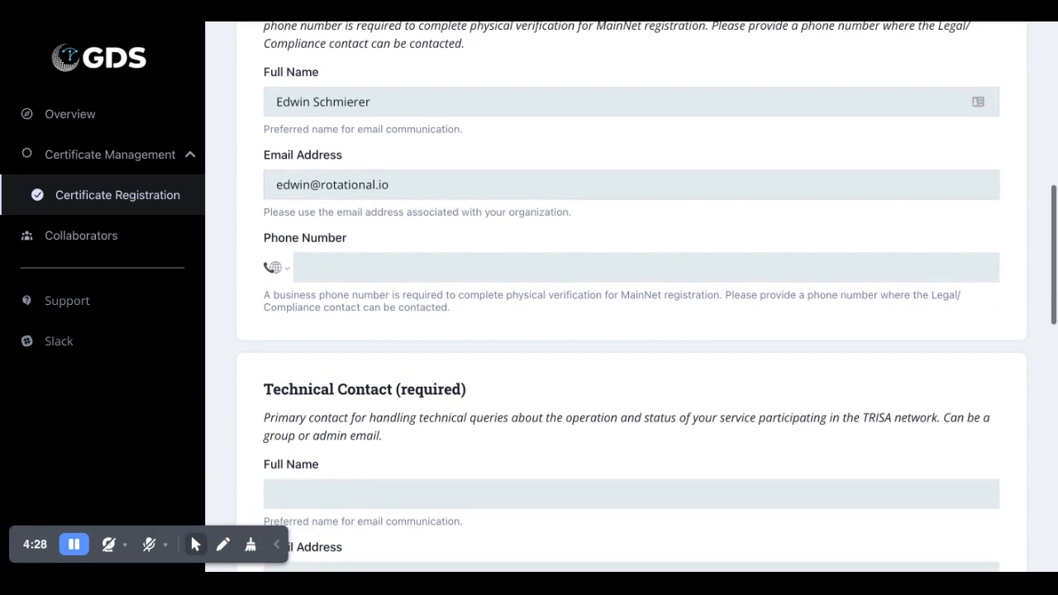
scroll(377, 258, up, 1)
text(+1 80)
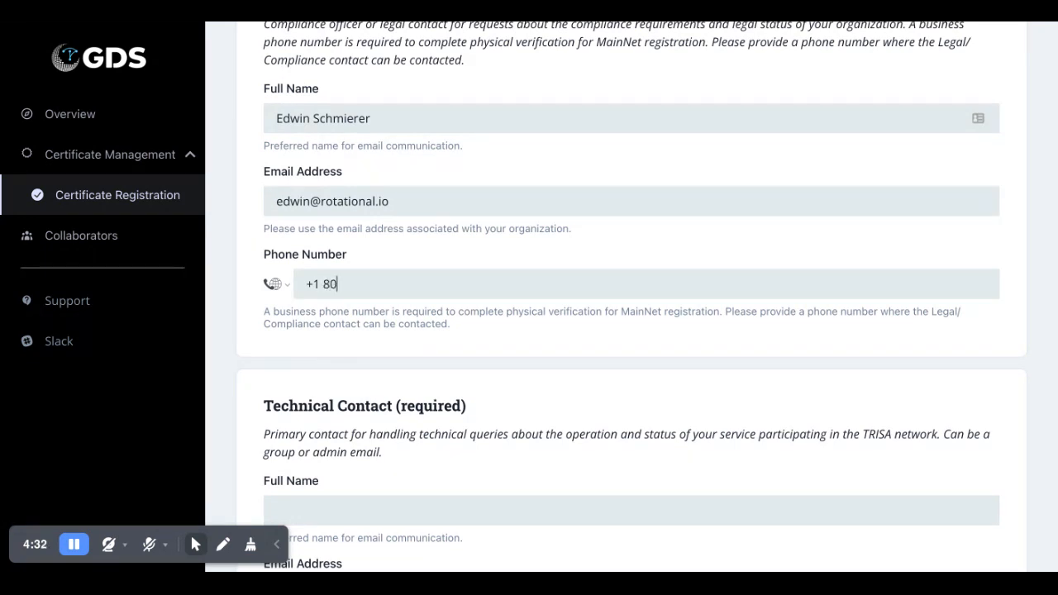
text(0 555 1212)
- Fill in the technical contact's full name and e-mail, then save Contacts
scroll(616, 297, down, 2)
scroll(419, 330, down, 2)
click(420, 276)
key(Tab)
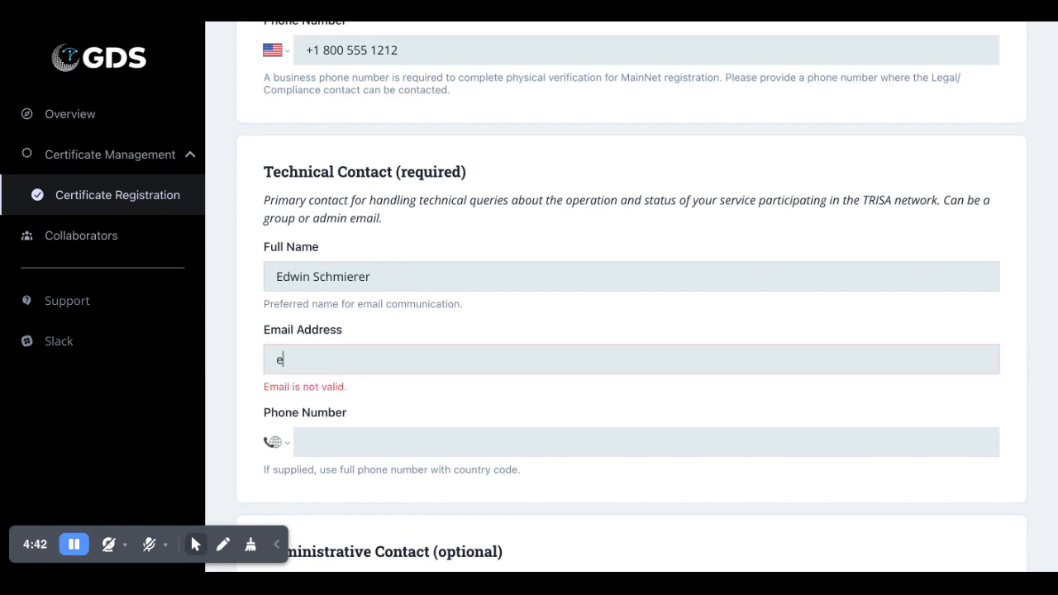
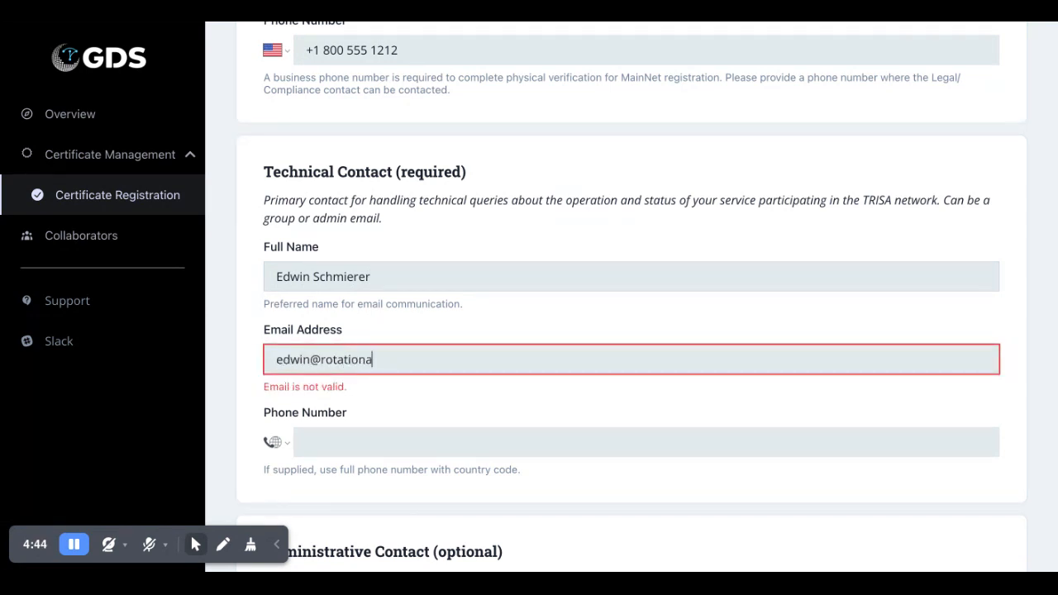
scroll(631, 297, down, 4)
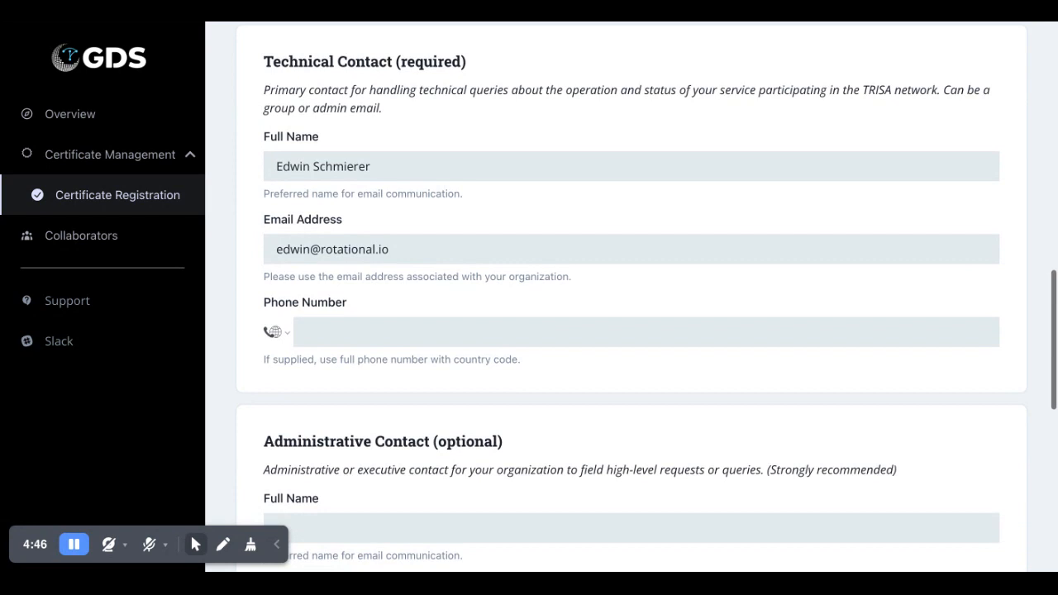
scroll(631, 298, down, 3)
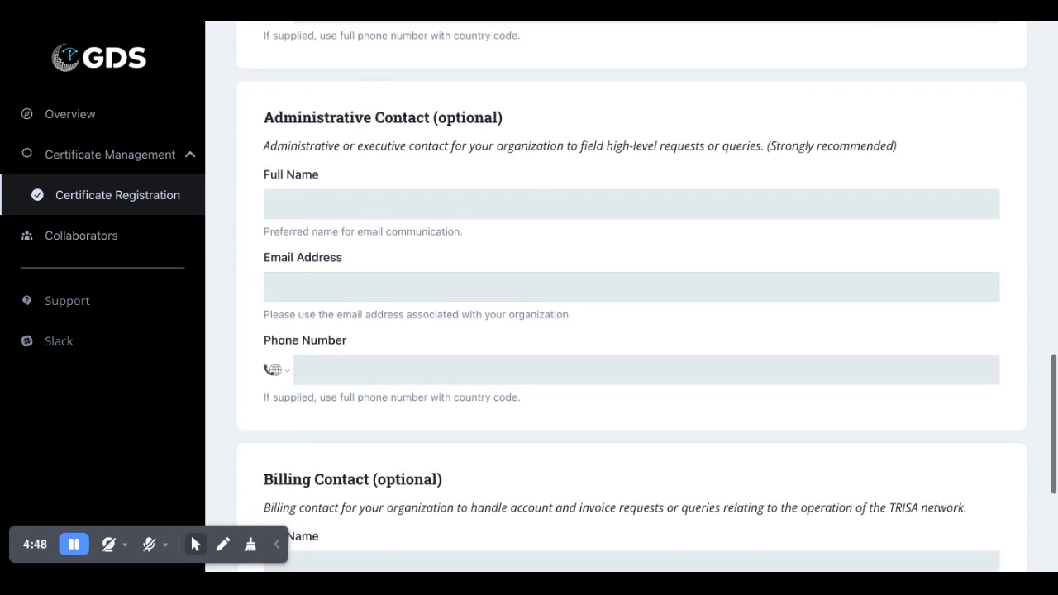
scroll(616, 469, down, 2)
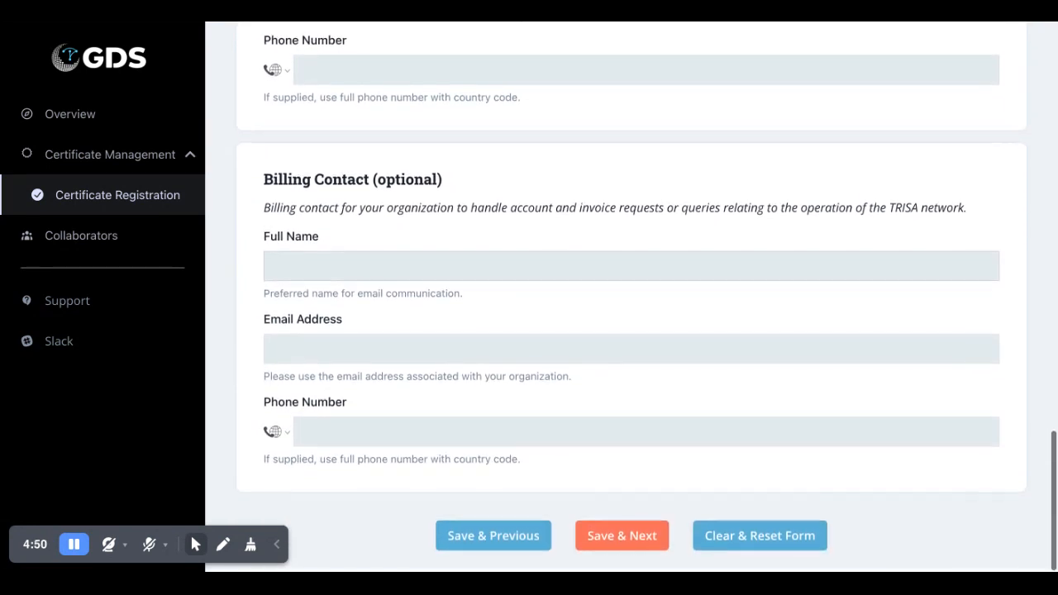
click(623, 524)
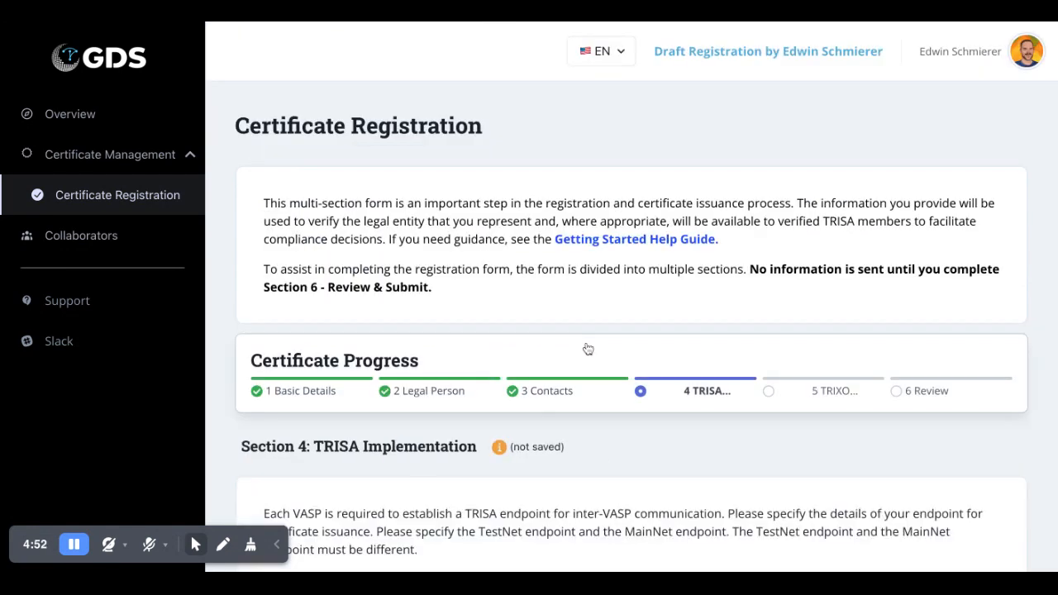
- Enter testnet.bobvasp.com:443 as the TestNet TRISA endpoint
scroll(586, 345, down, 3)
scroll(586, 349, down, 3)
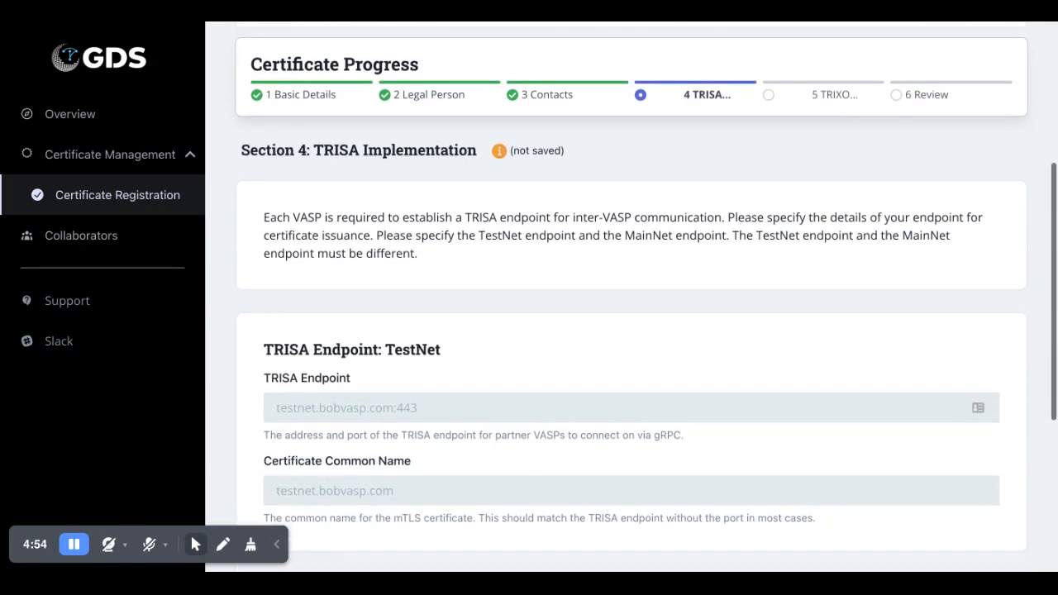
scroll(631, 298, down, 2)
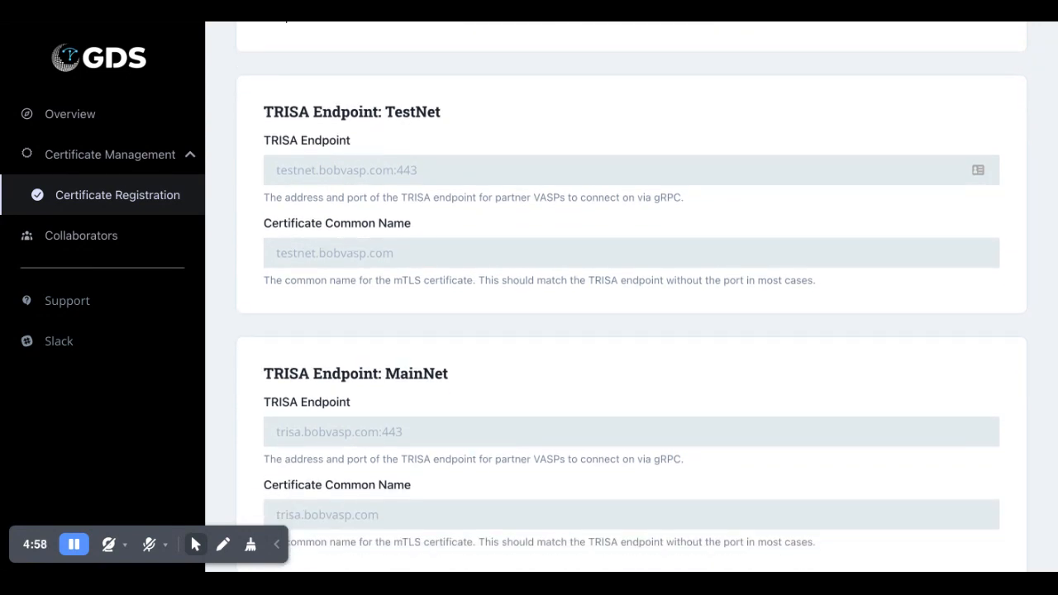
scroll(631, 297, down, 1)
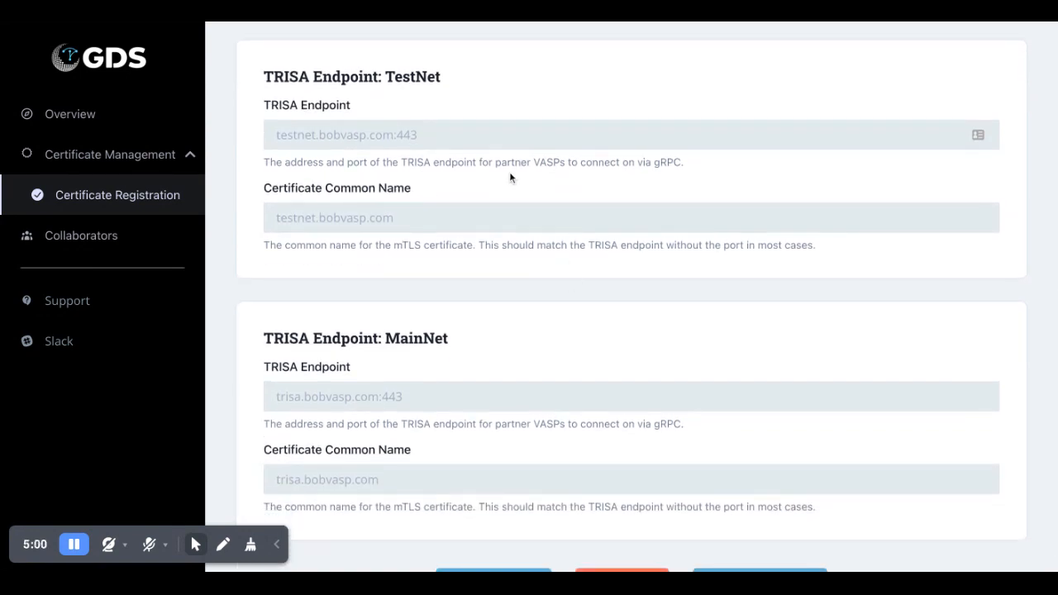
scroll(513, 225, down, 1)
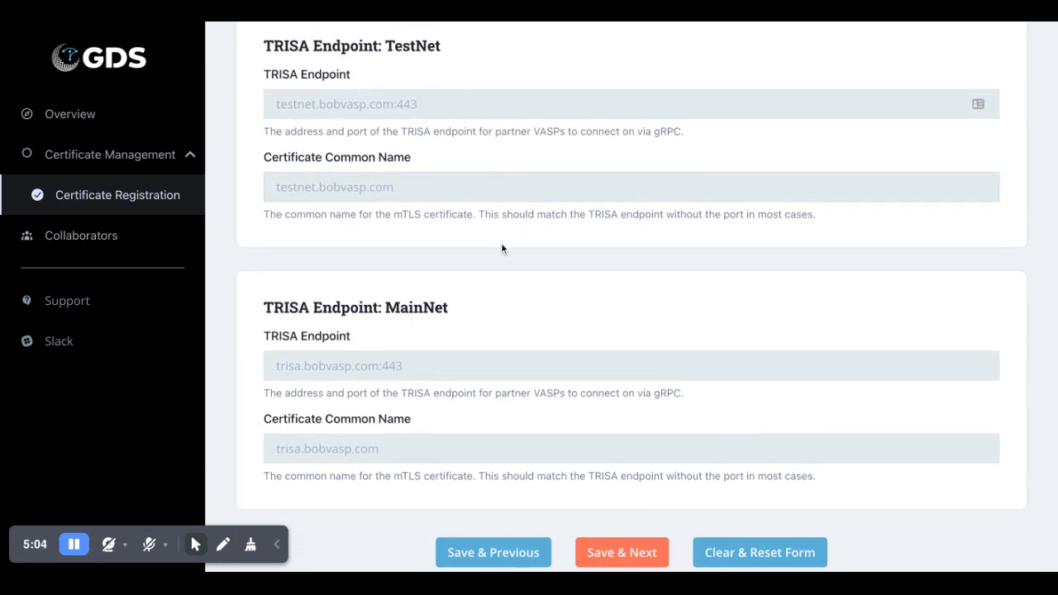
scroll(502, 256, up, 1)
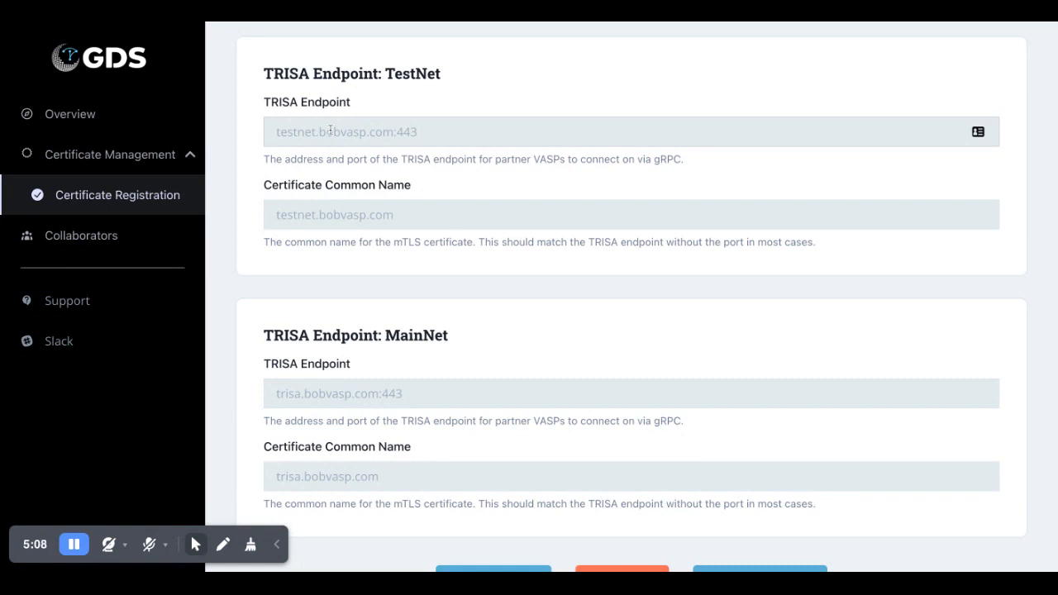
text(testnet.bo)
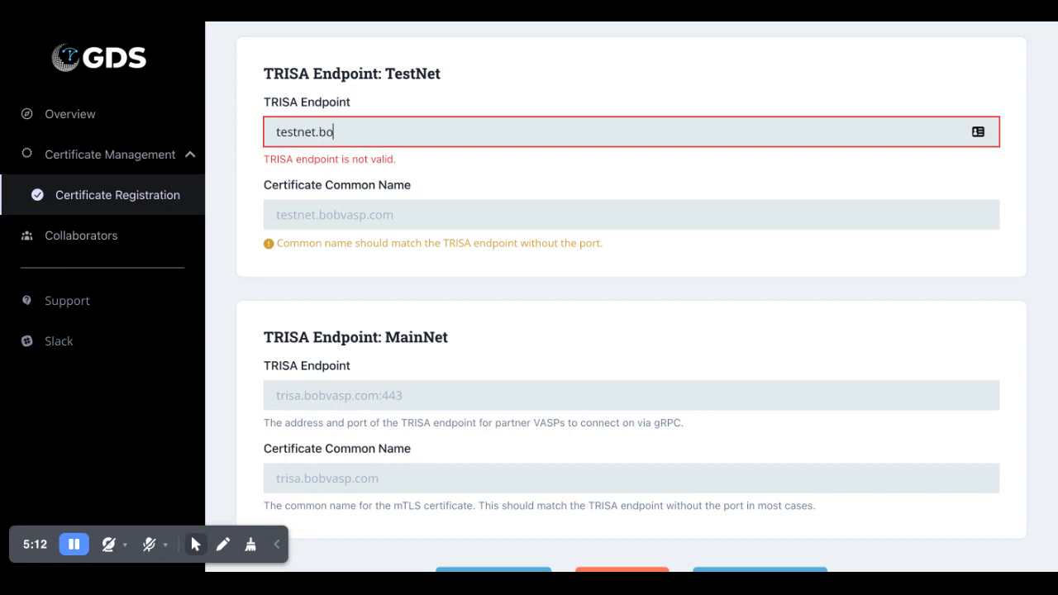
text(bvasp.com:443)
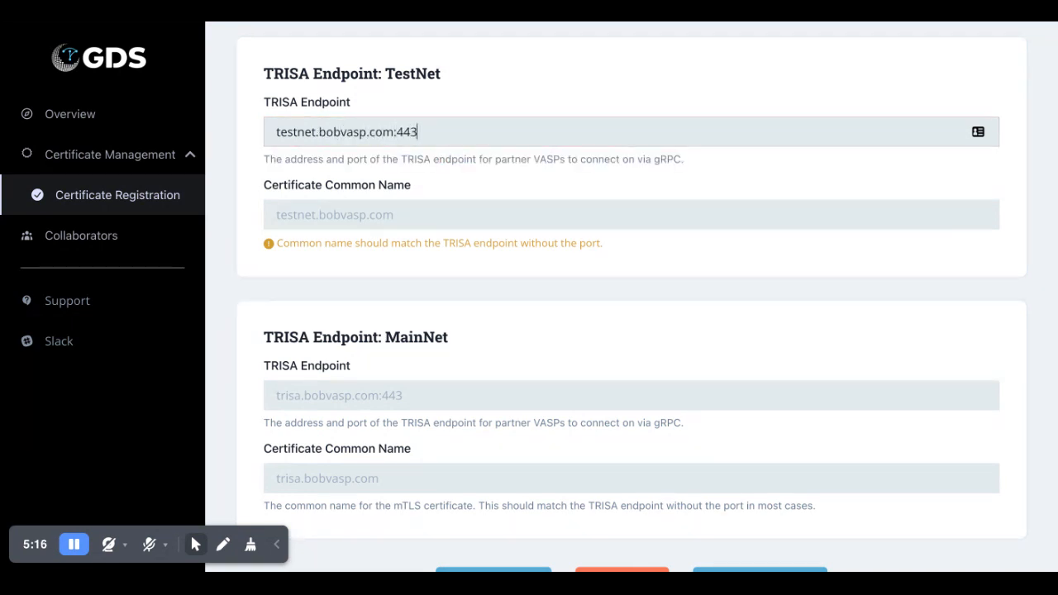
- Copy testnet.bobvasp.com into the TestNet common name and save the section
drag(394, 134, 247, 134)
key(ctrl+c)
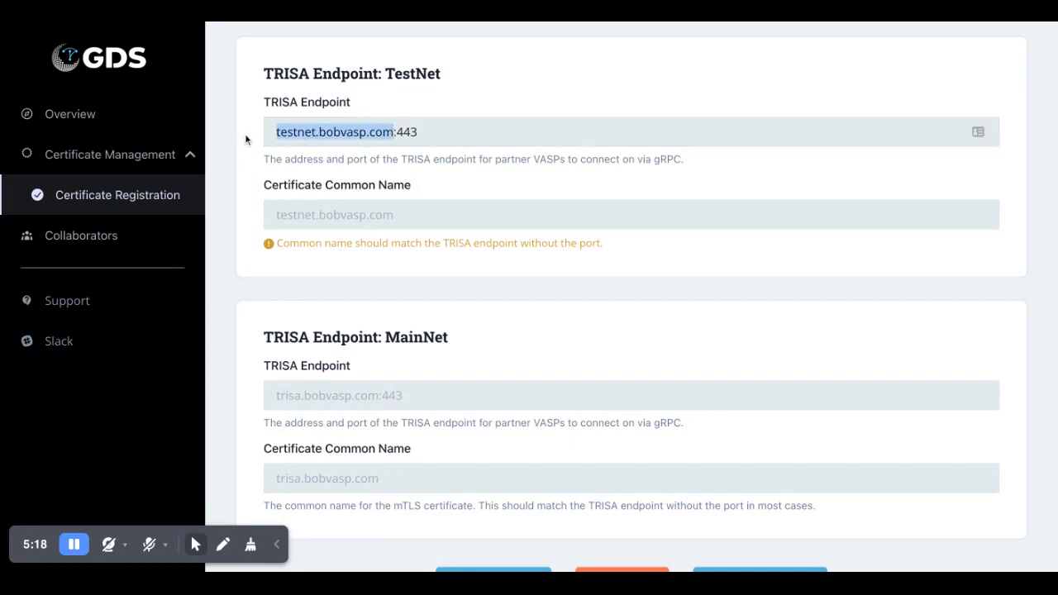
click(315, 218)
key(ctrl+v)
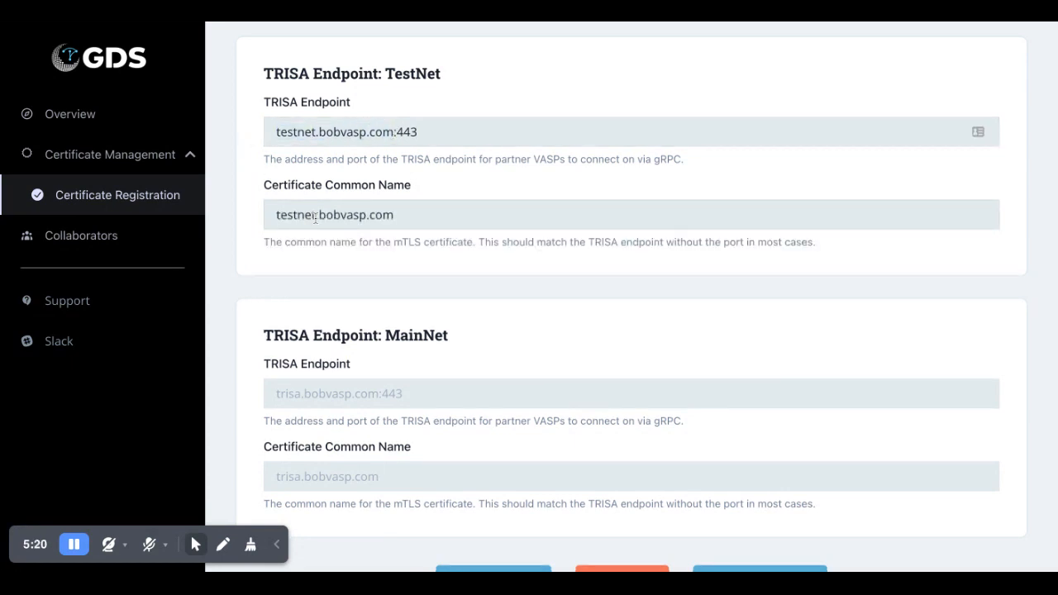
scroll(315, 218, down, 1)
click(622, 538)
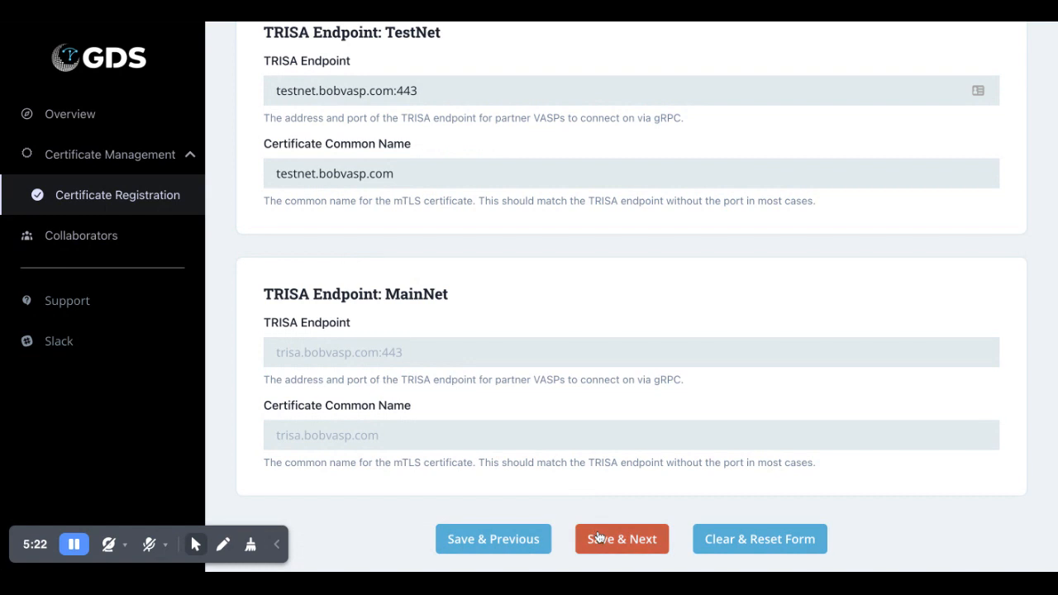
scroll(596, 290, down, 4)
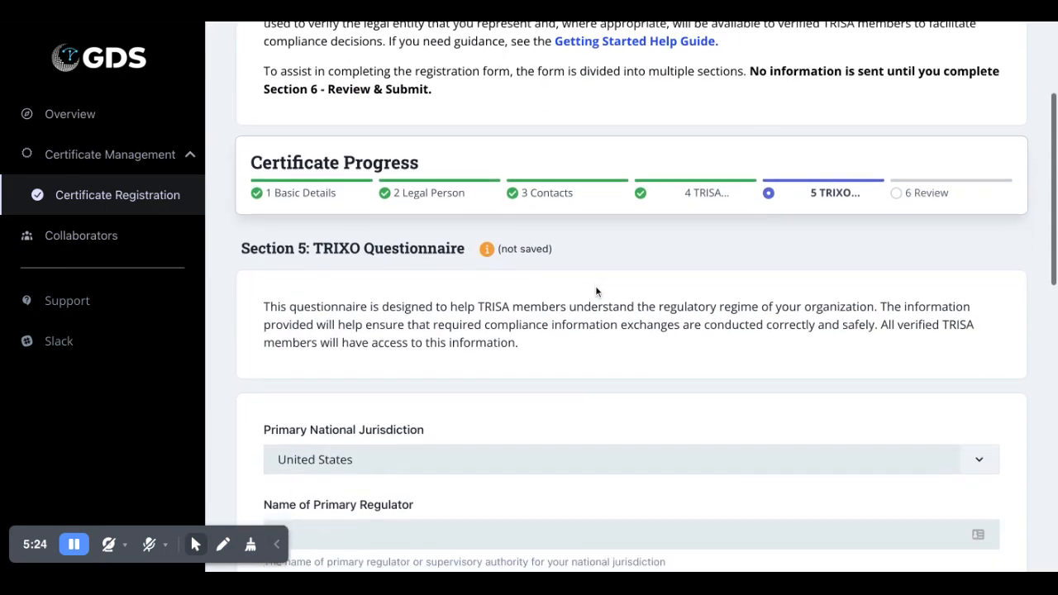
- Enter CFTC as primary regulator and answer Yes to permitted transfers and CDD programme
scroll(595, 285, down, 1)
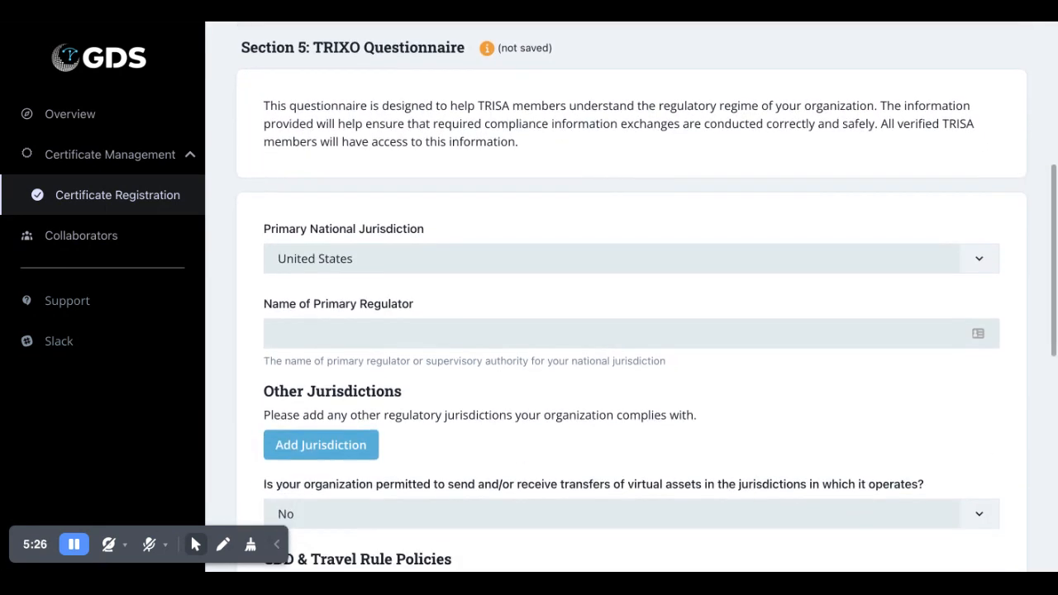
scroll(595, 285, down, 1)
scroll(595, 285, down, 2)
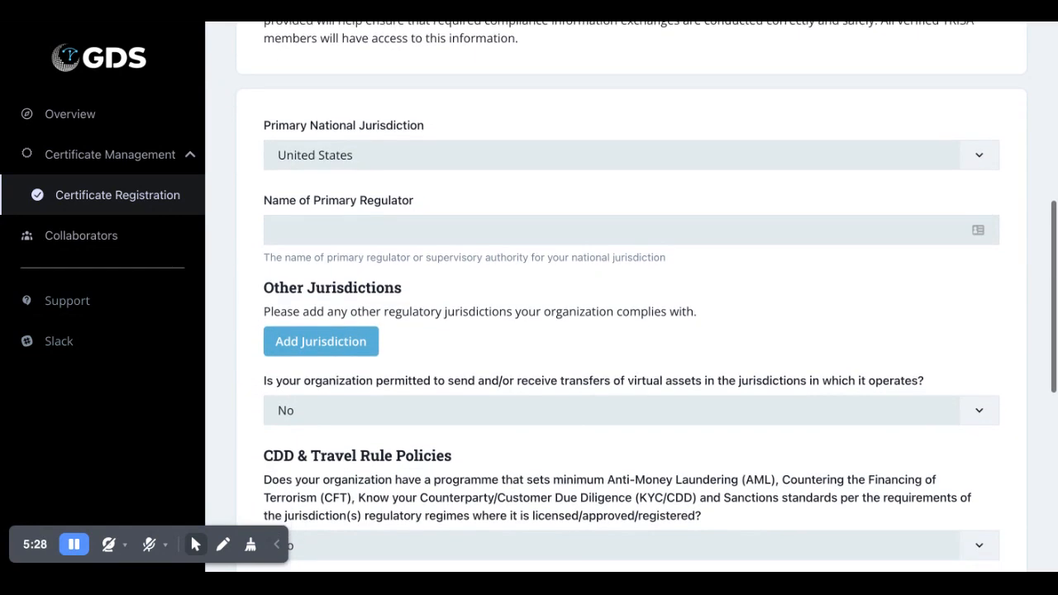
scroll(551, 235, down, 1)
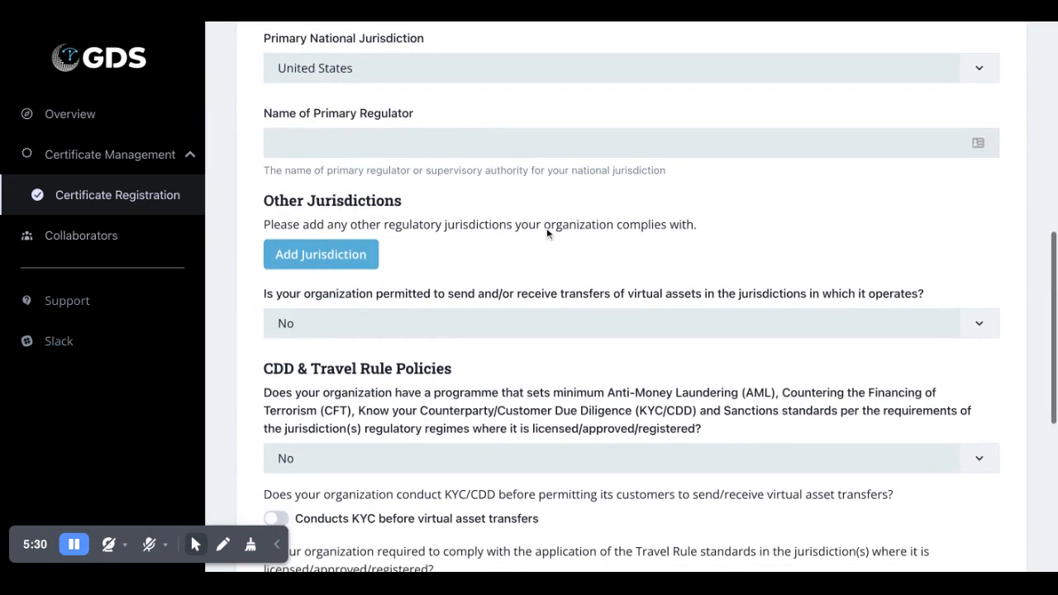
click(435, 143)
text(CFTC)
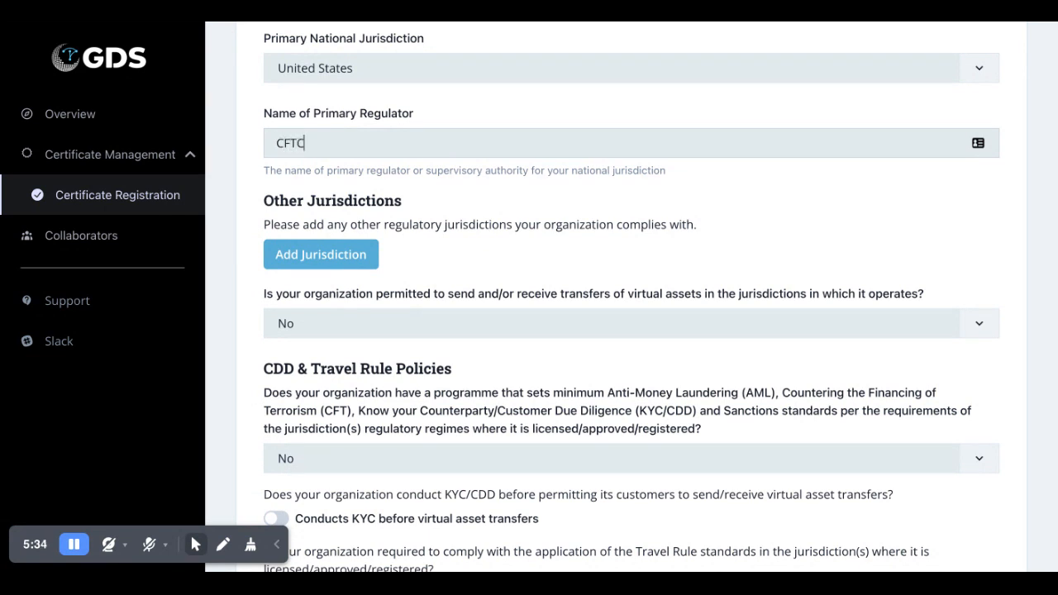
scroll(434, 143, down, 2)
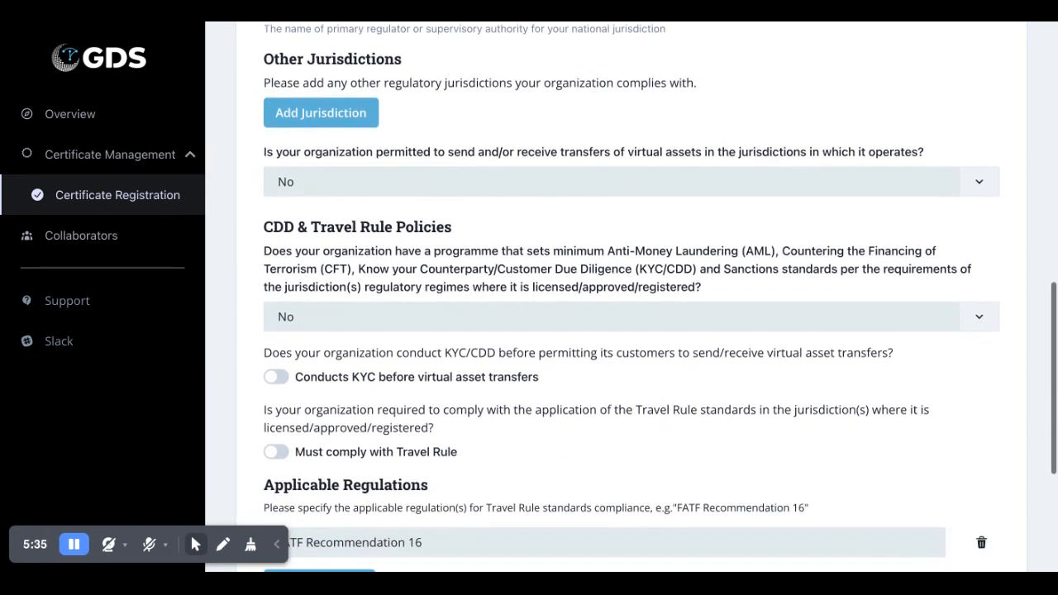
click(377, 179)
click(368, 224)
scroll(368, 239, down, 1)
click(368, 255)
click(366, 297)
- Require KYC and Travel Rule with 1000 USD thresholds, enable both PII safeguards, and save
scroll(365, 212, down, 1)
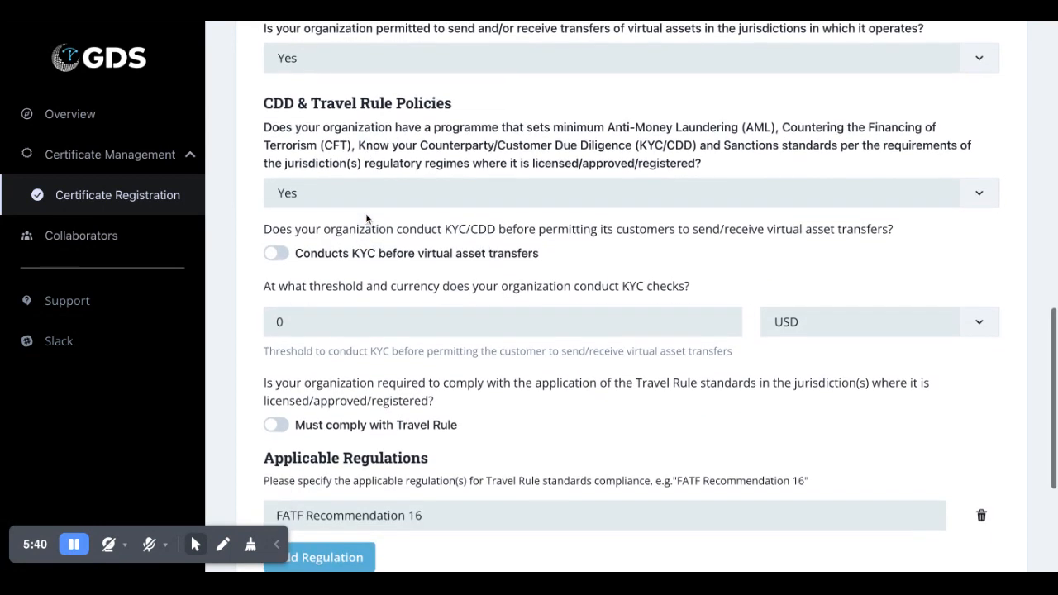
click(294, 252)
click(302, 319)
text(1000)
scroll(303, 319, down, 2)
click(281, 279)
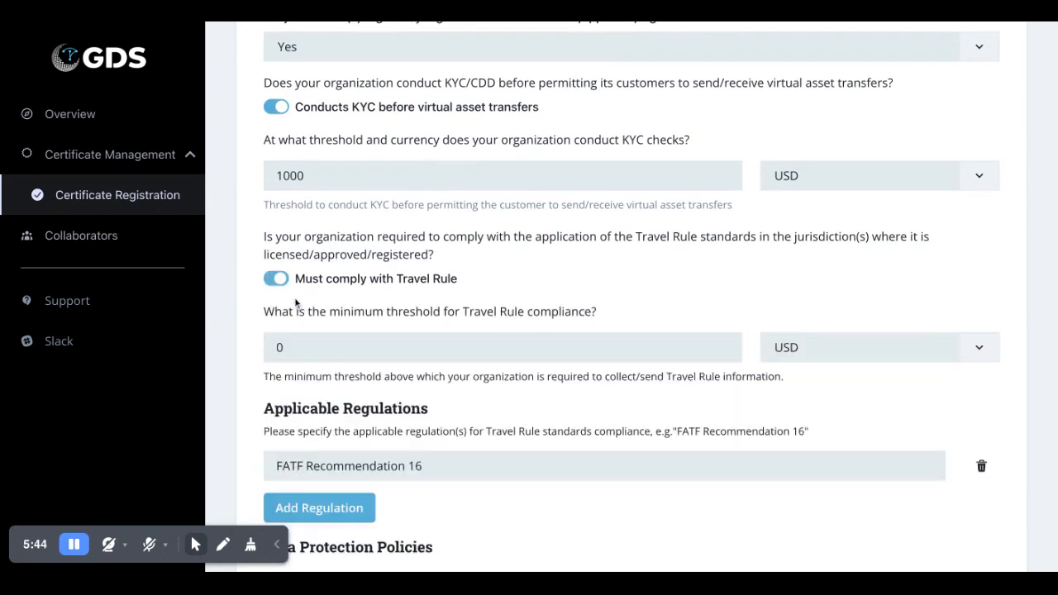
scroll(328, 355, down, 1)
click(314, 304)
text(100)
scroll(346, 331, down, 4)
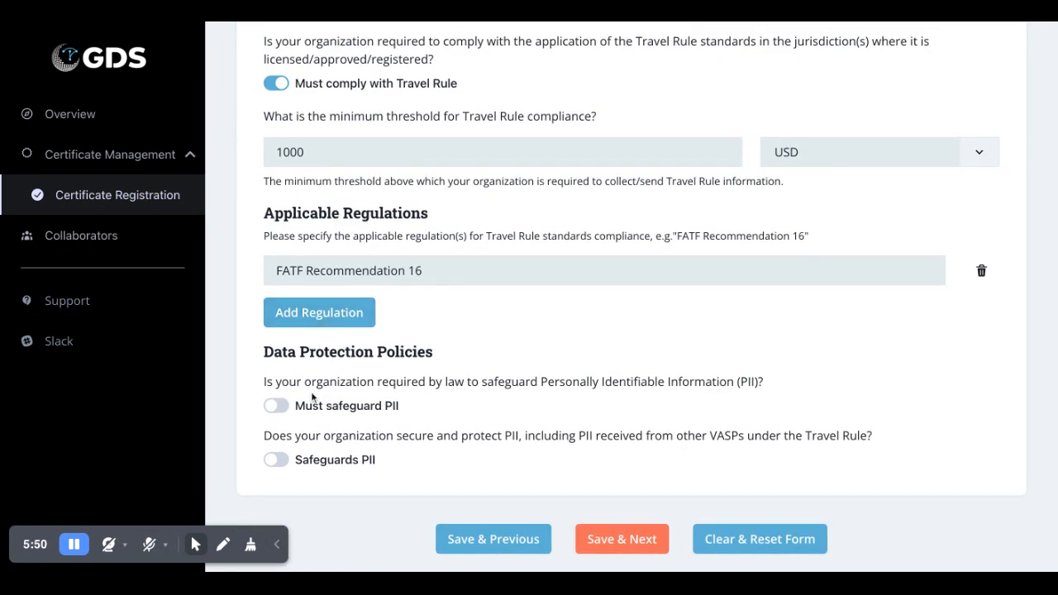
click(283, 408)
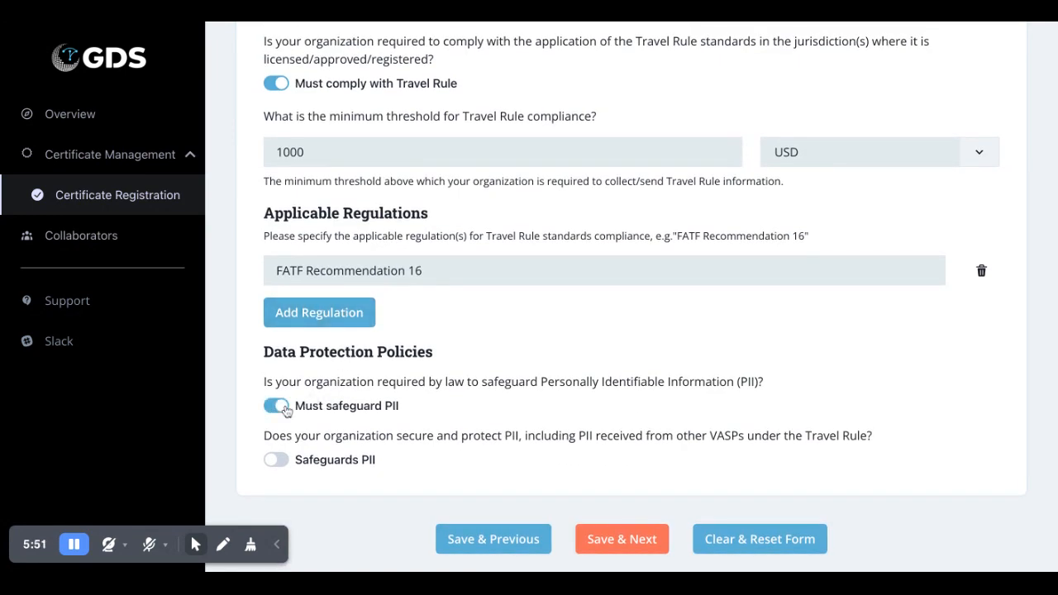
click(277, 460)
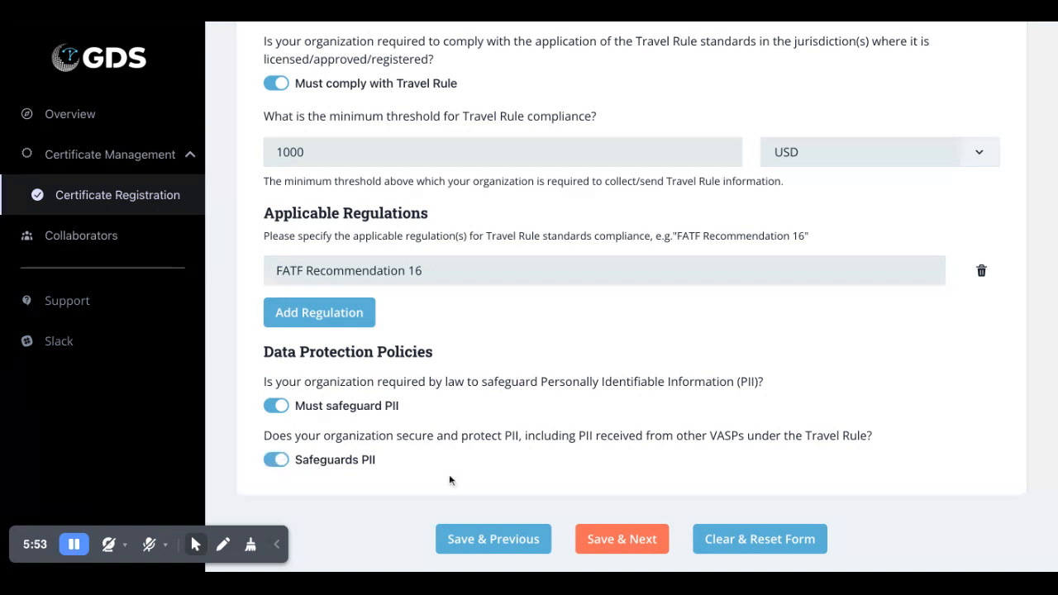
click(619, 541)
scroll(614, 372, down, 3)
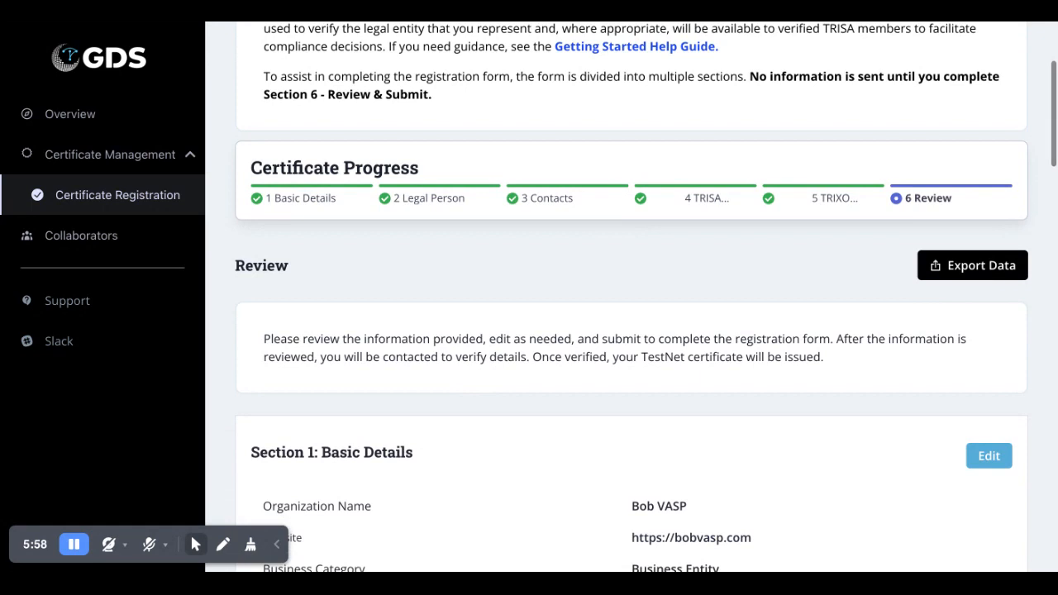
- Advance Bob VASP's registration to step 6 Review and return to the top of the page
scroll(631, 331, down, 2)
scroll(632, 331, down, 2)
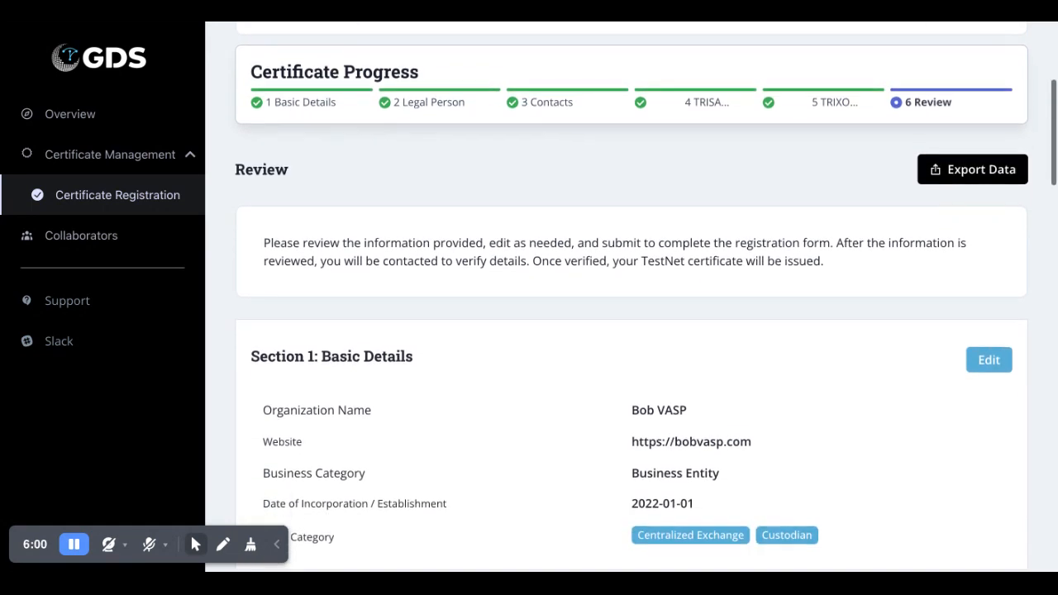
scroll(631, 330, down, 1)
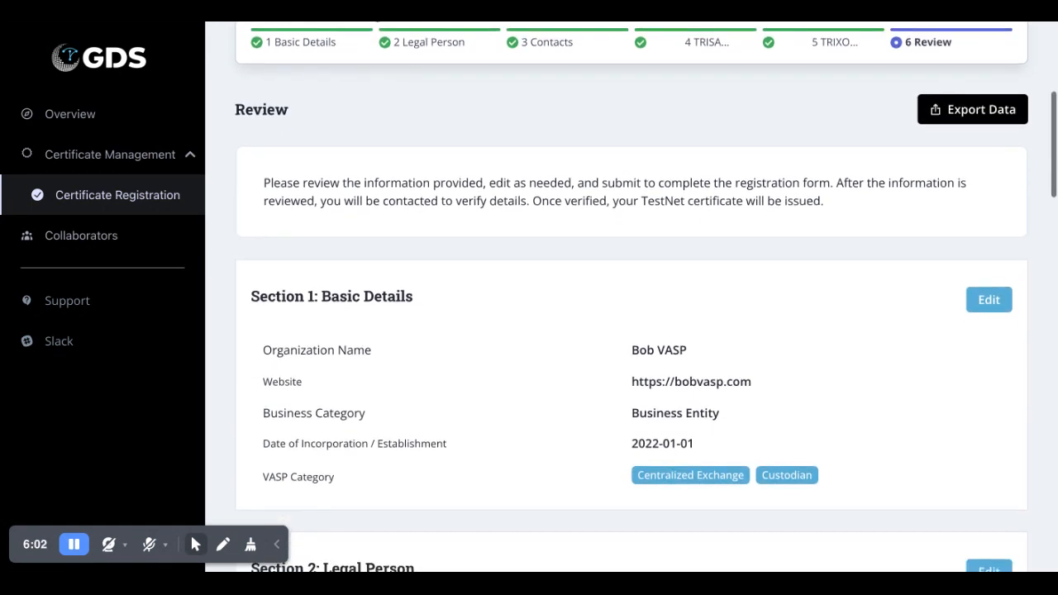
scroll(631, 331, down, 1)
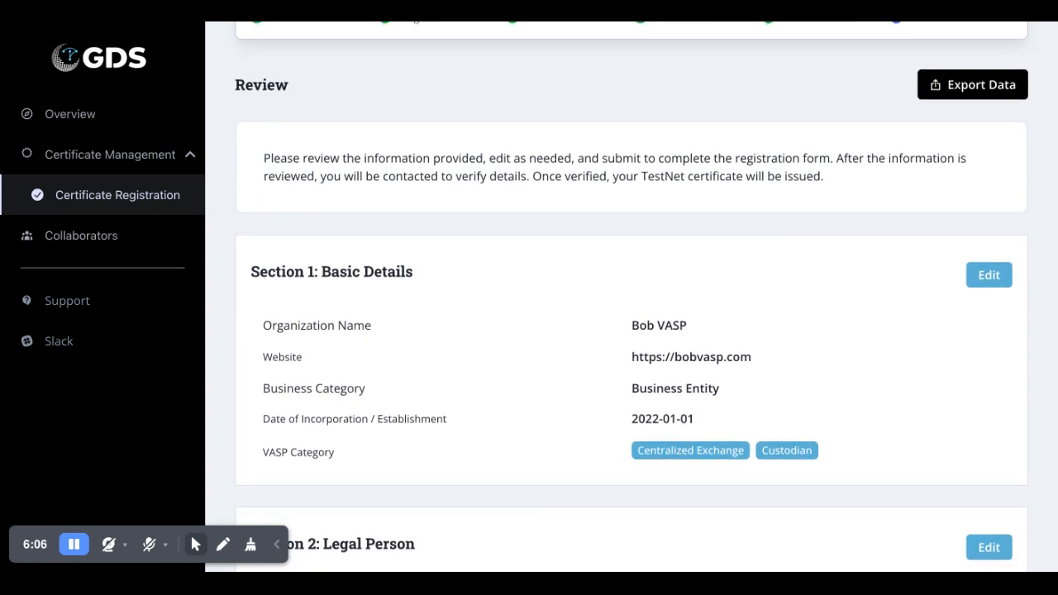
scroll(642, 313, up, 3)
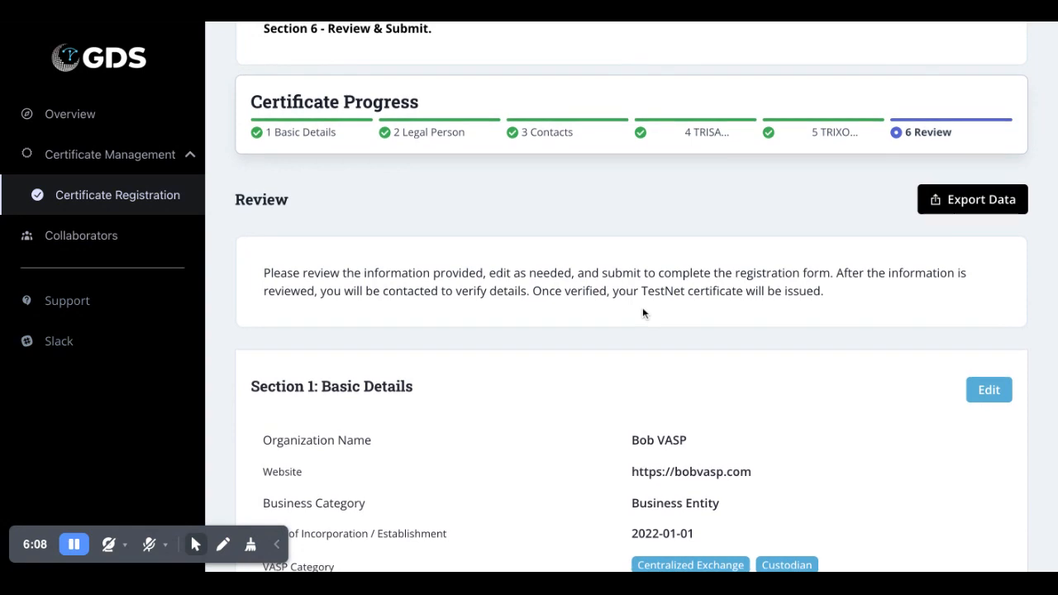
scroll(642, 314, up, 1)
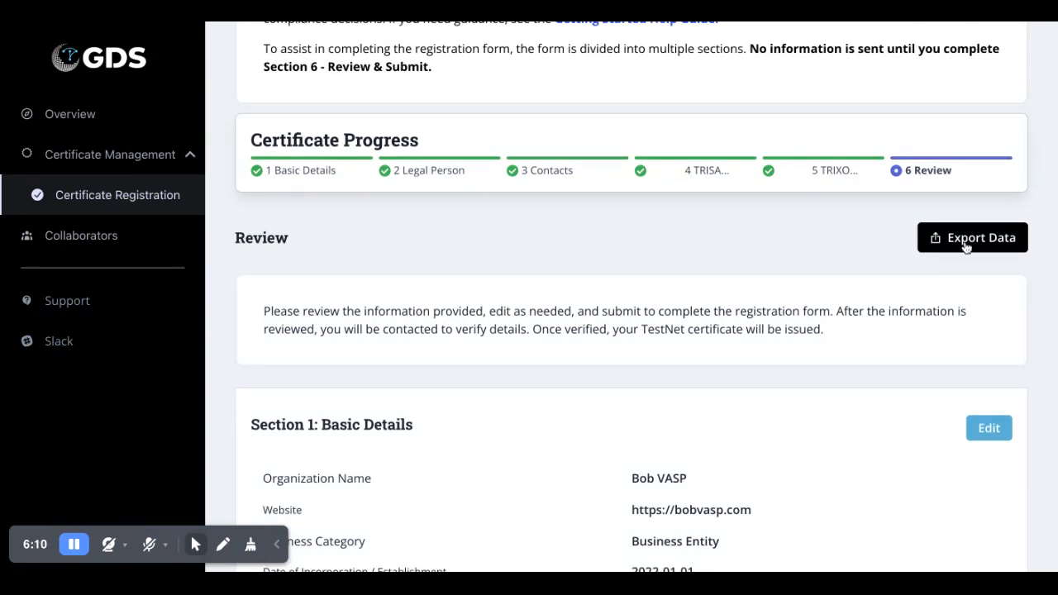
scroll(722, 261, down, 1)
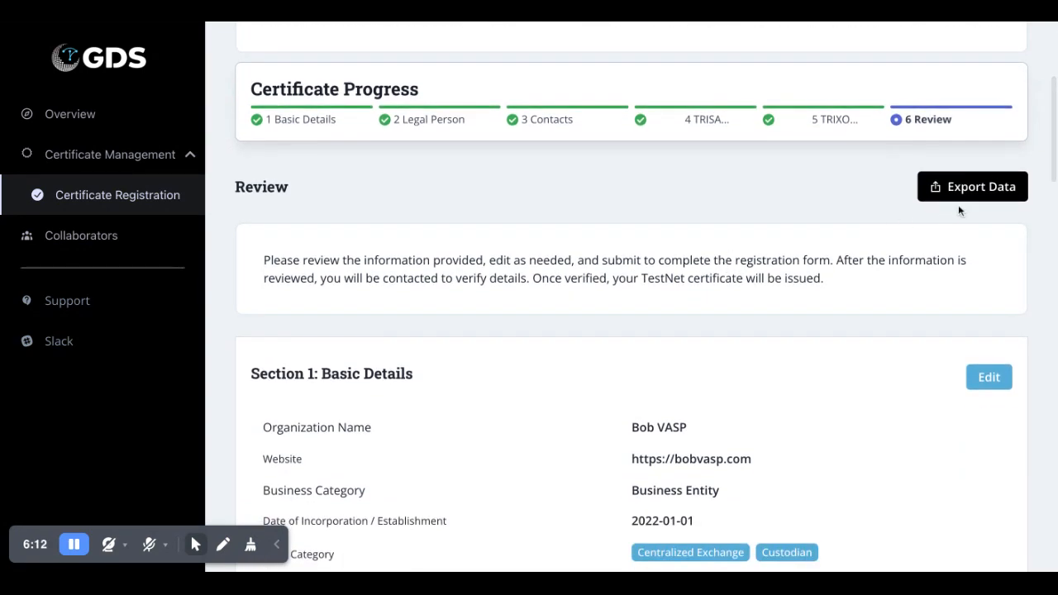
click(963, 198)
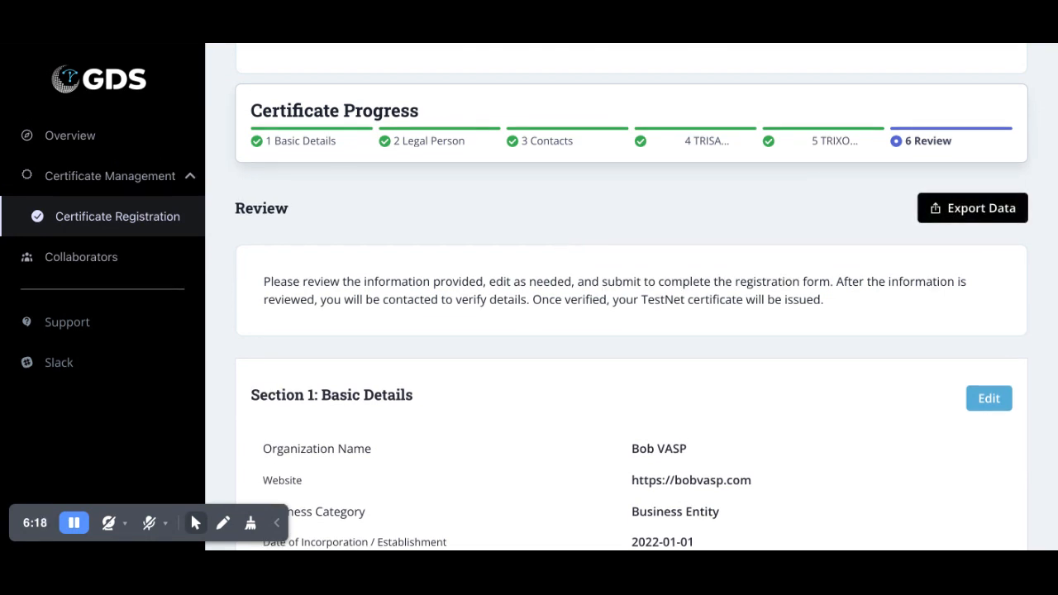
scroll(556, 243, up, 1)
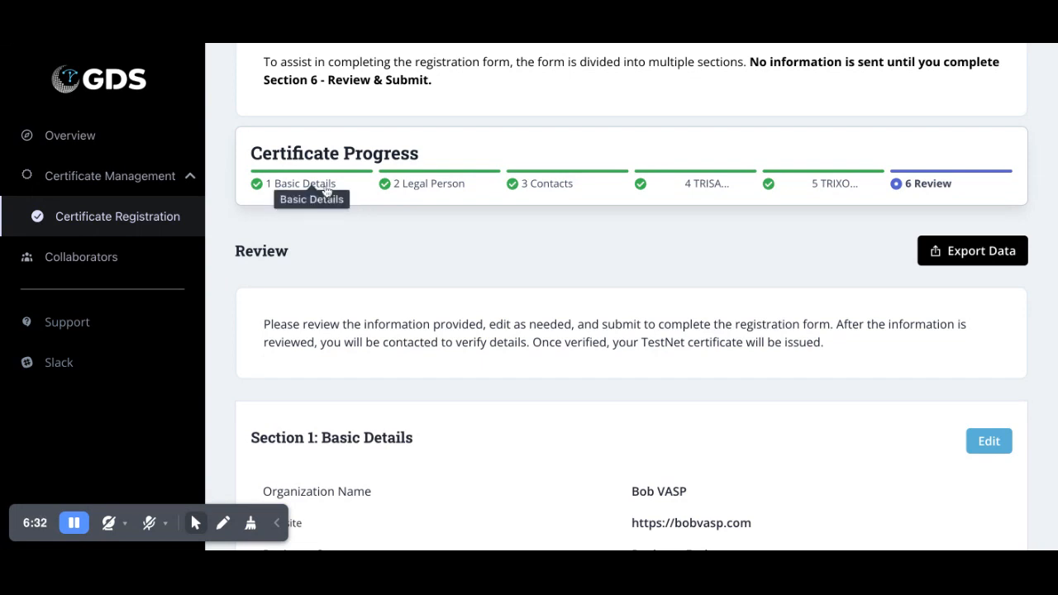
click(286, 183)
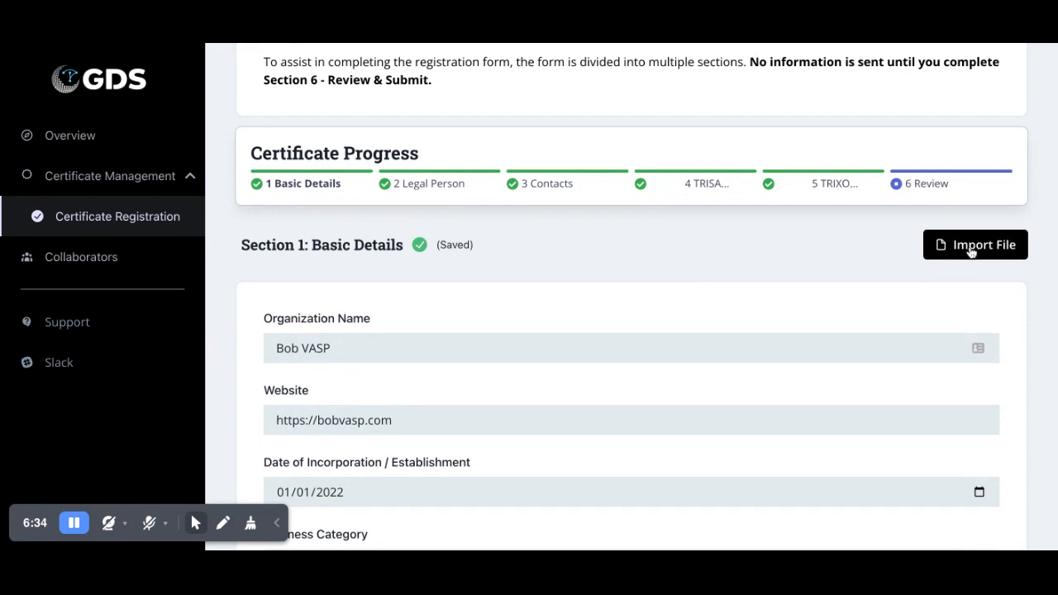
click(974, 248)
scroll(727, 245, down, 1)
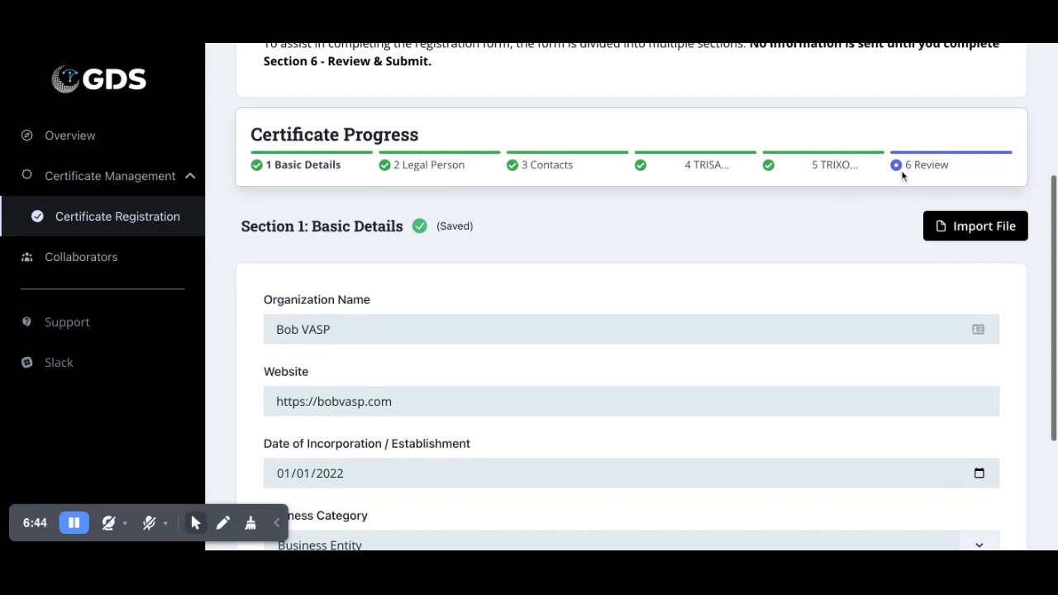
click(917, 165)
scroll(711, 247, down, 6)
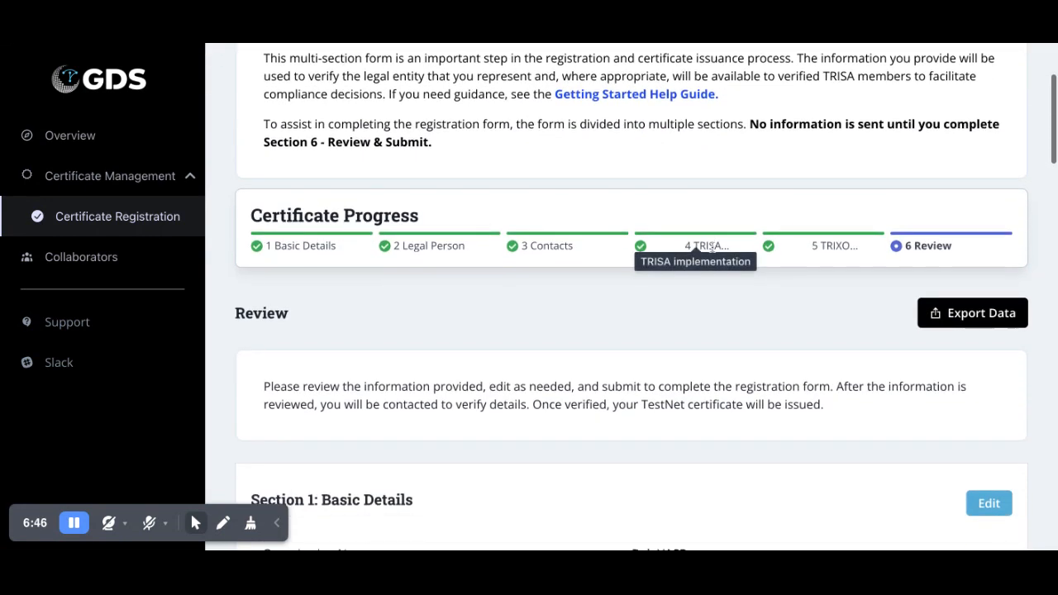
scroll(711, 297, down, 7)
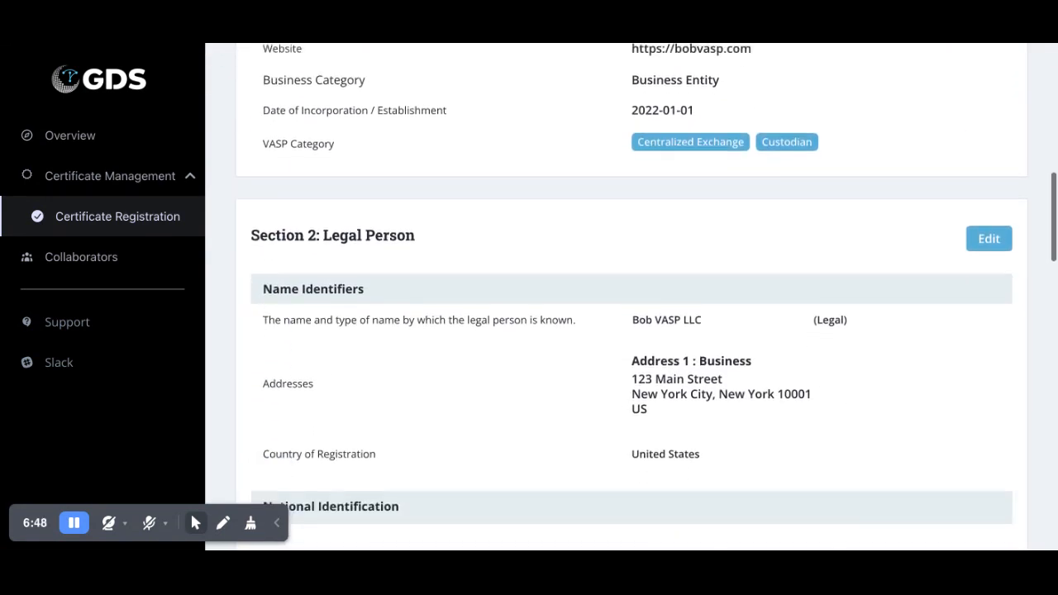
scroll(631, 310, down, 10)
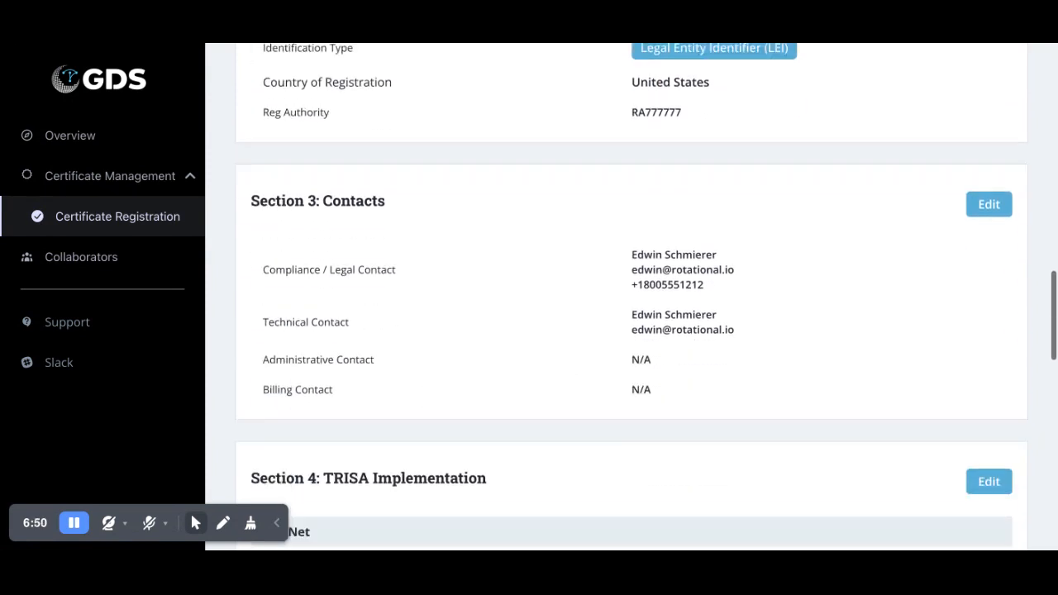
scroll(631, 309, down, 8)
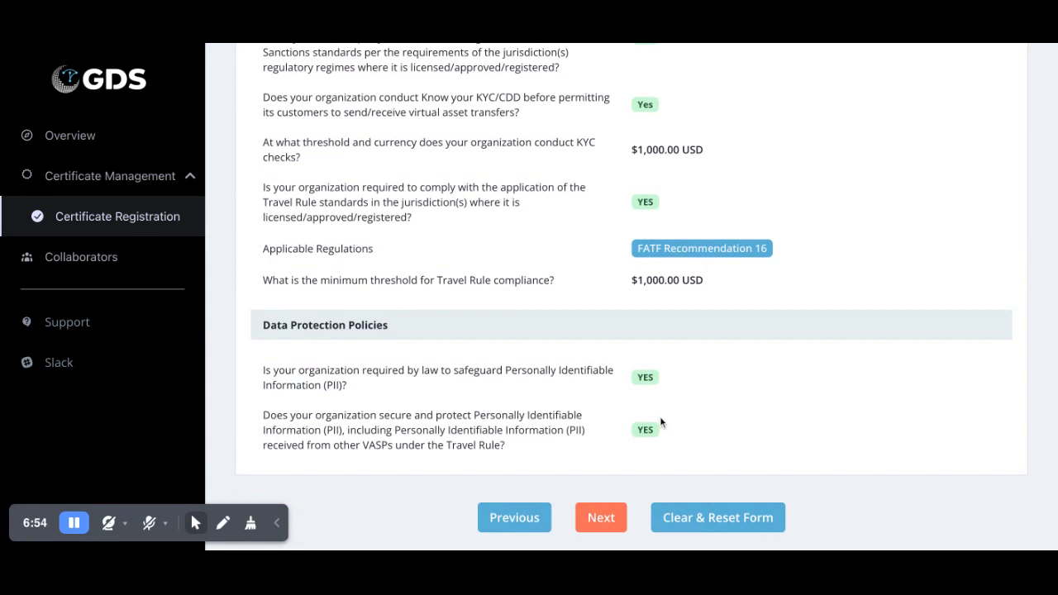
- Continue from the Review to the page with separate TestNet and MainNet submissions
click(602, 514)
scroll(532, 353, up, 3)
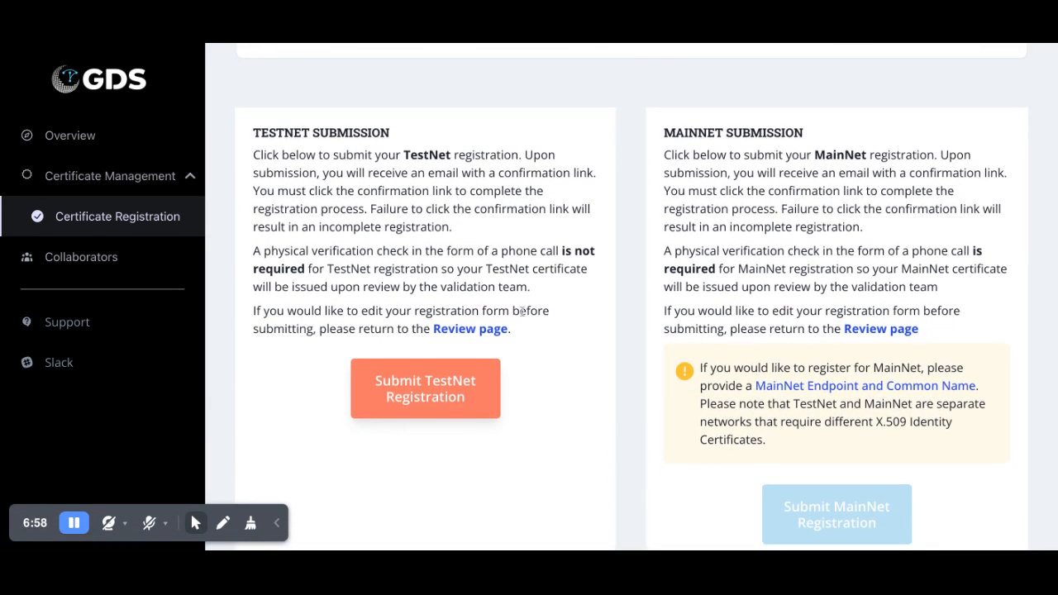
scroll(523, 308, up, 1)
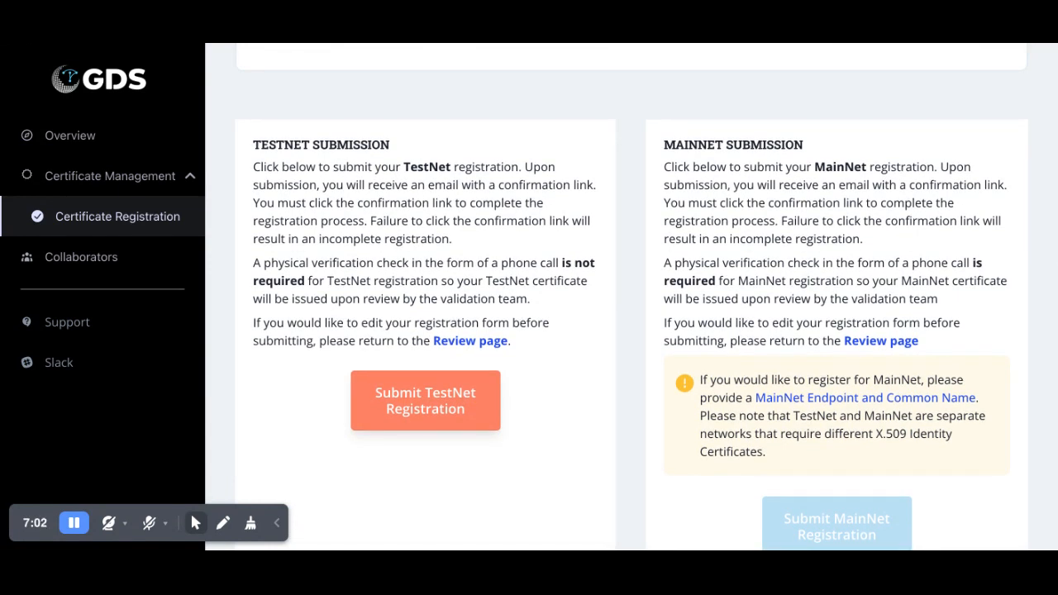
scroll(534, 305, down, 1)
scroll(770, 321, down, 1)
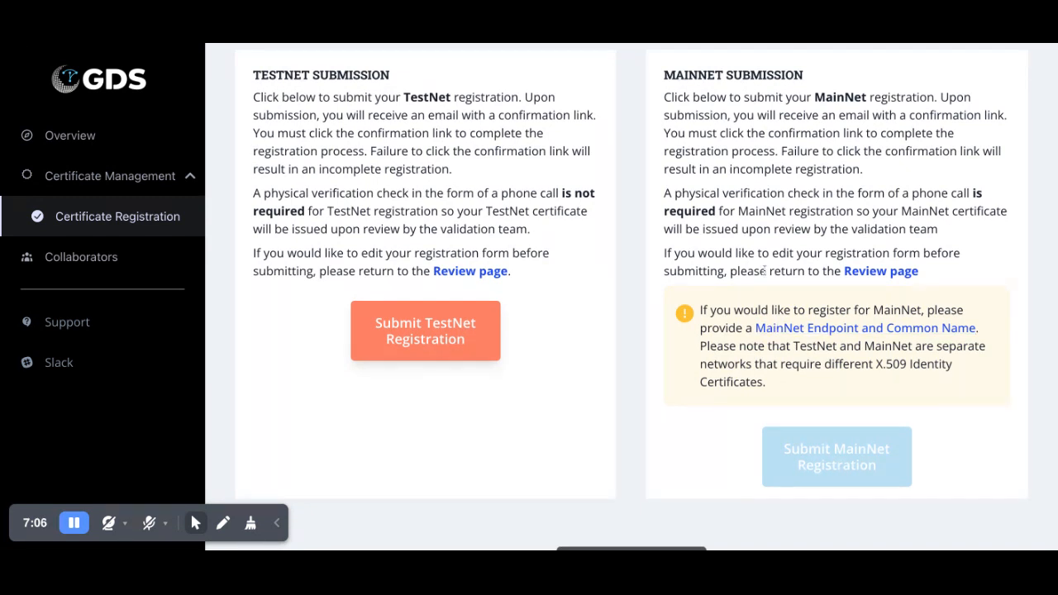
scroll(518, 391, up, 3)
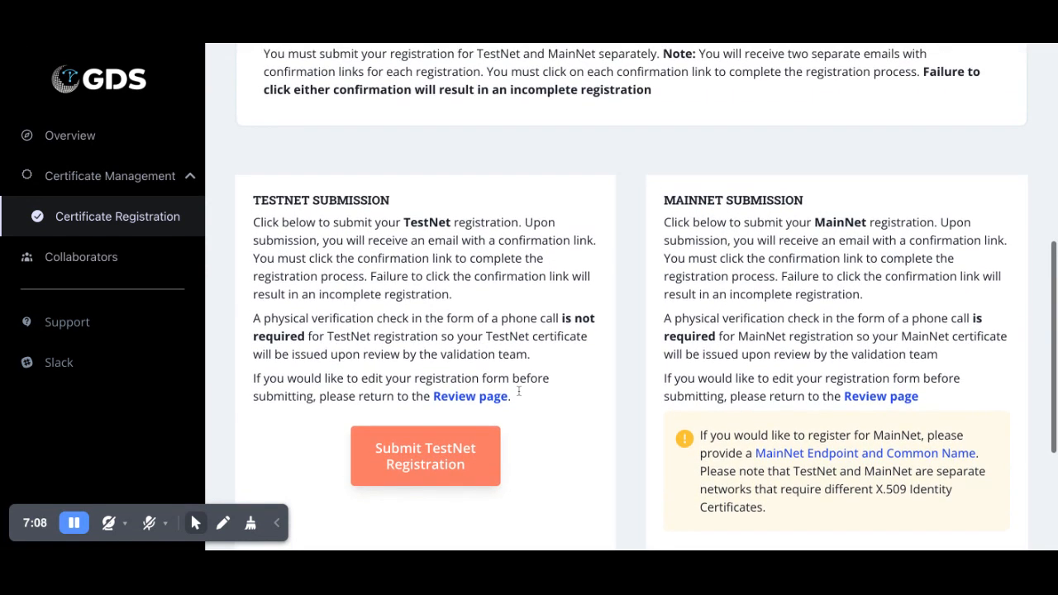
- Submit the TestNet registration and copy its one-time PKCS12 certificate password
click(451, 461)
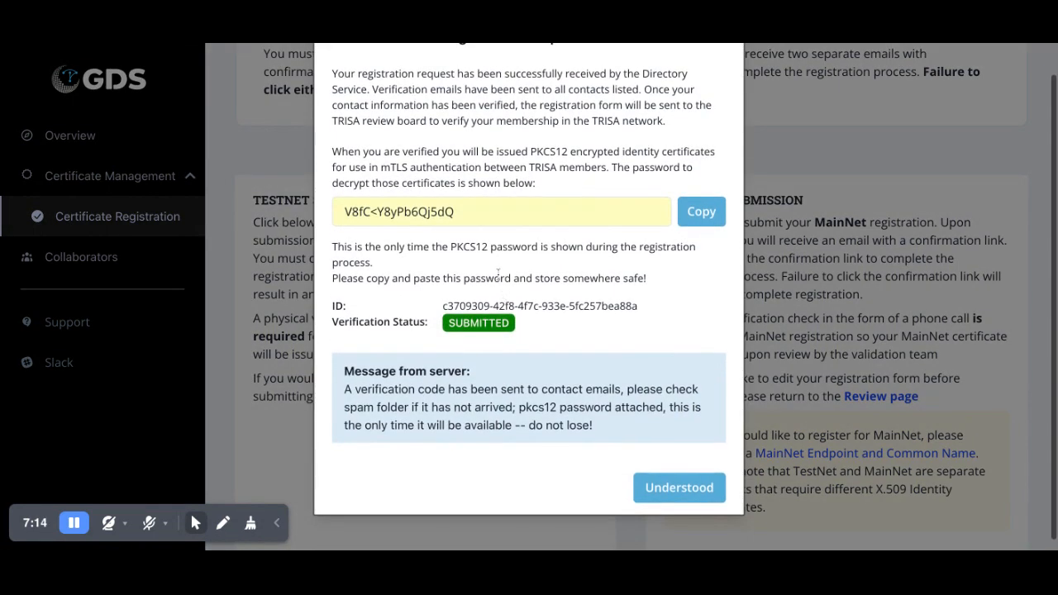
scroll(498, 273, down, 1)
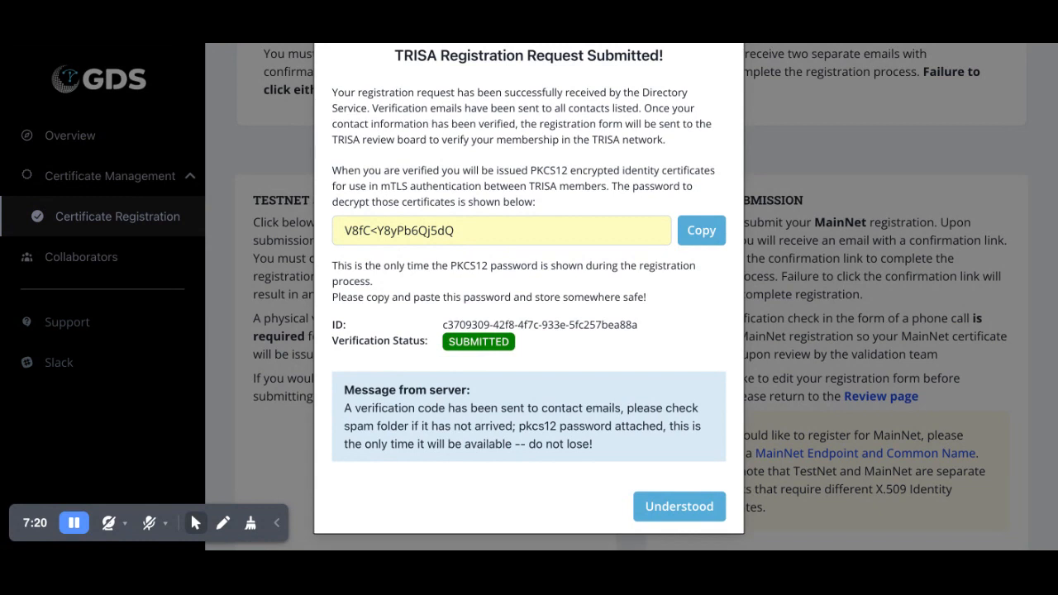
scroll(631, 291, down, 1)
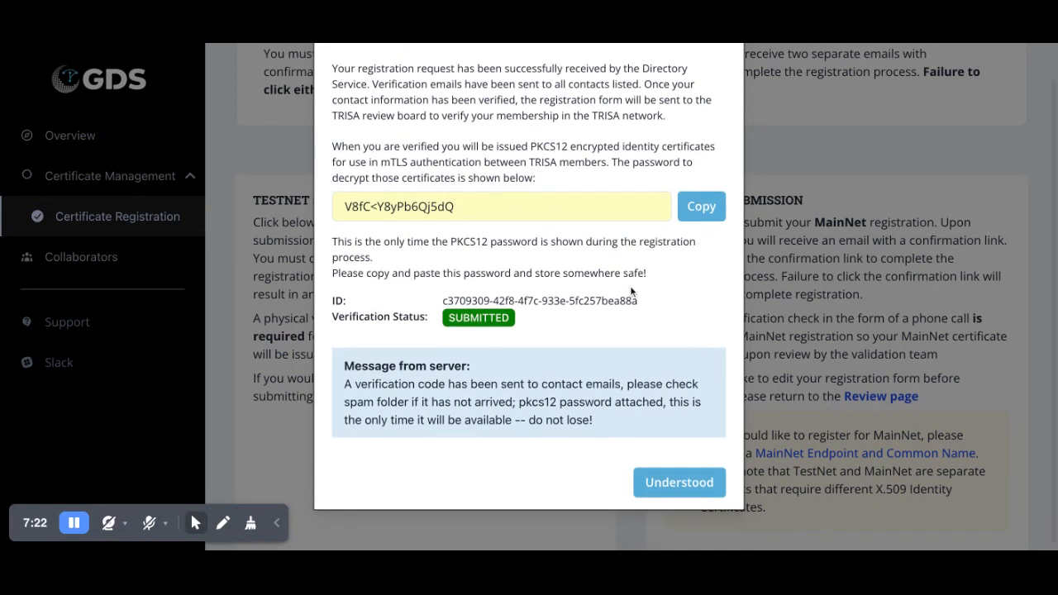
click(697, 207)
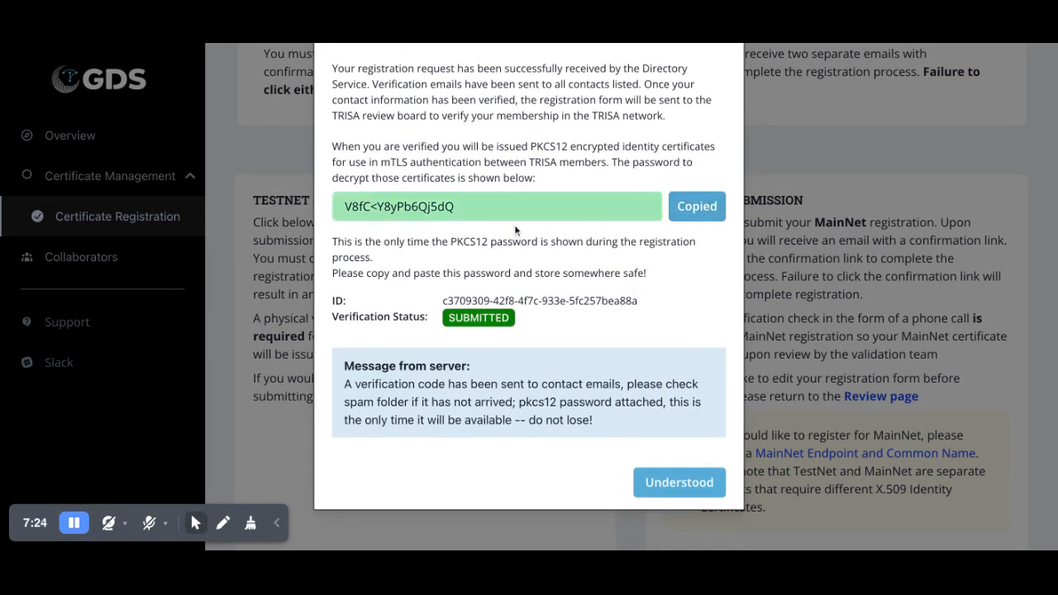
- Acknowledge the TestNet submission message and confirm the password has been saved
scroll(514, 224, down, 1)
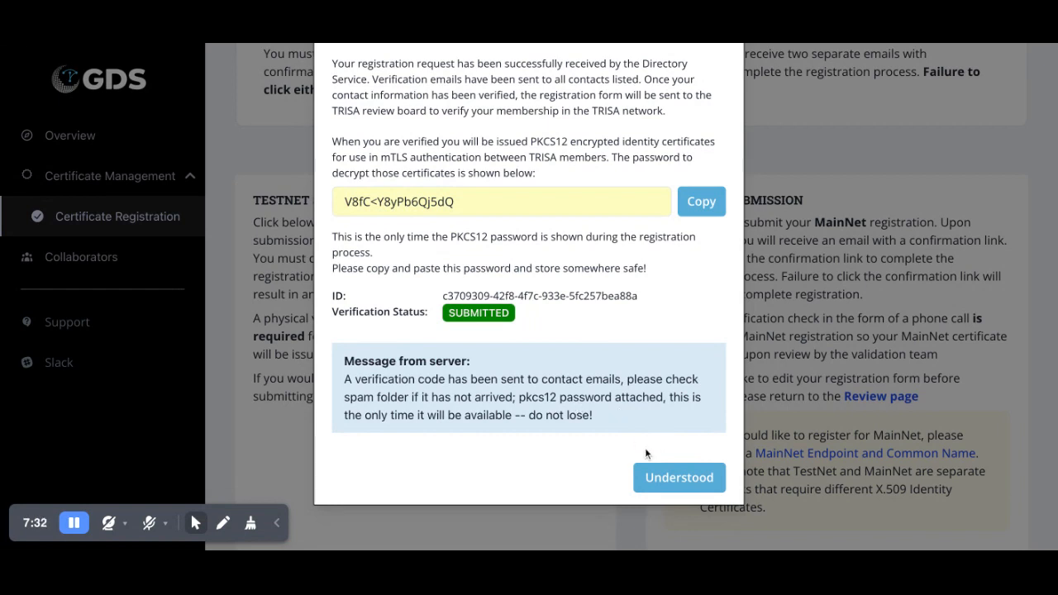
click(667, 480)
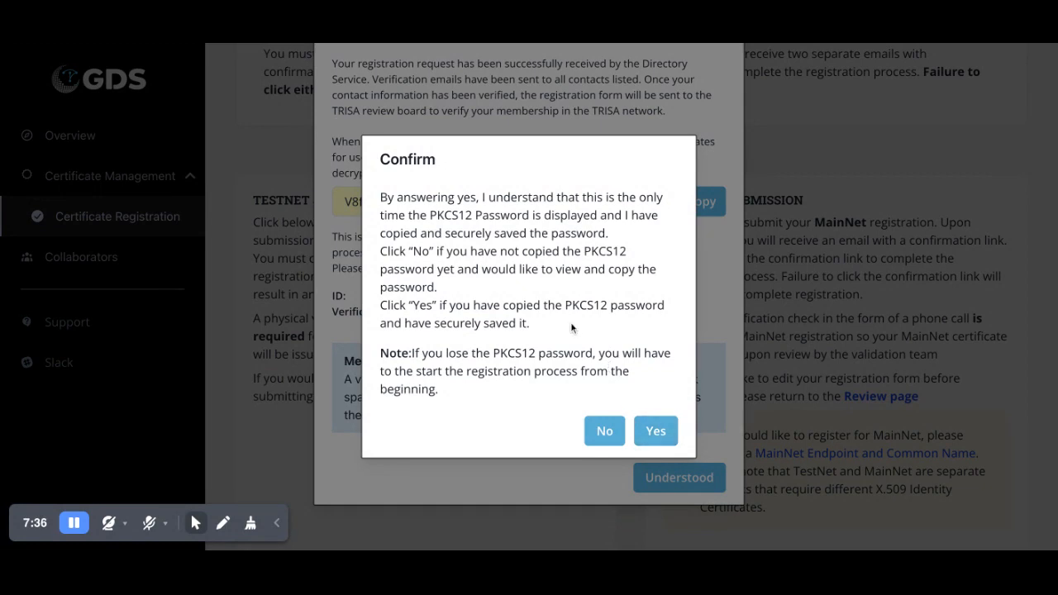
click(653, 428)
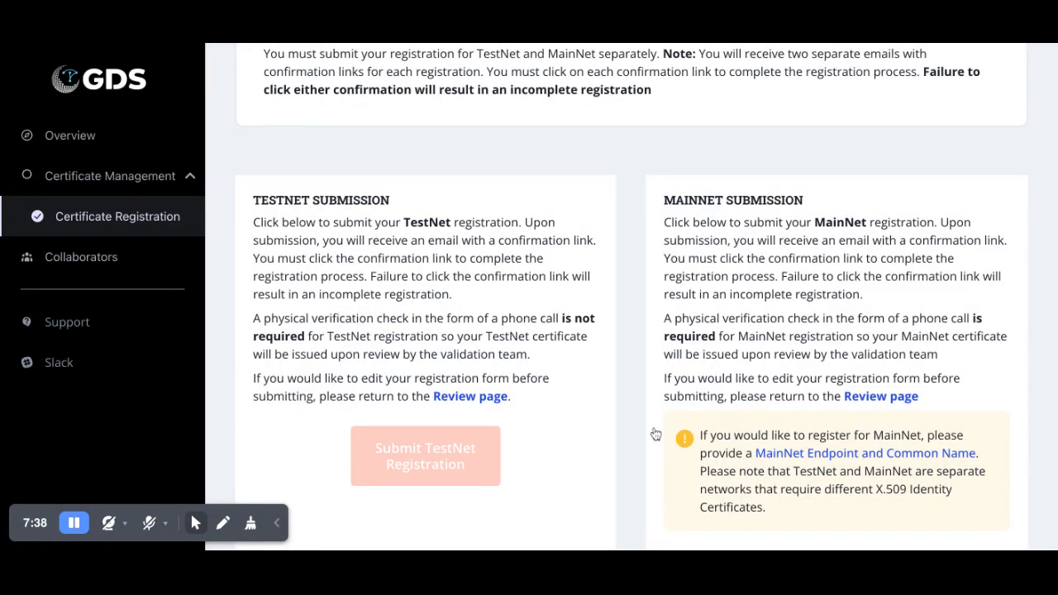
scroll(524, 316, up, 4)
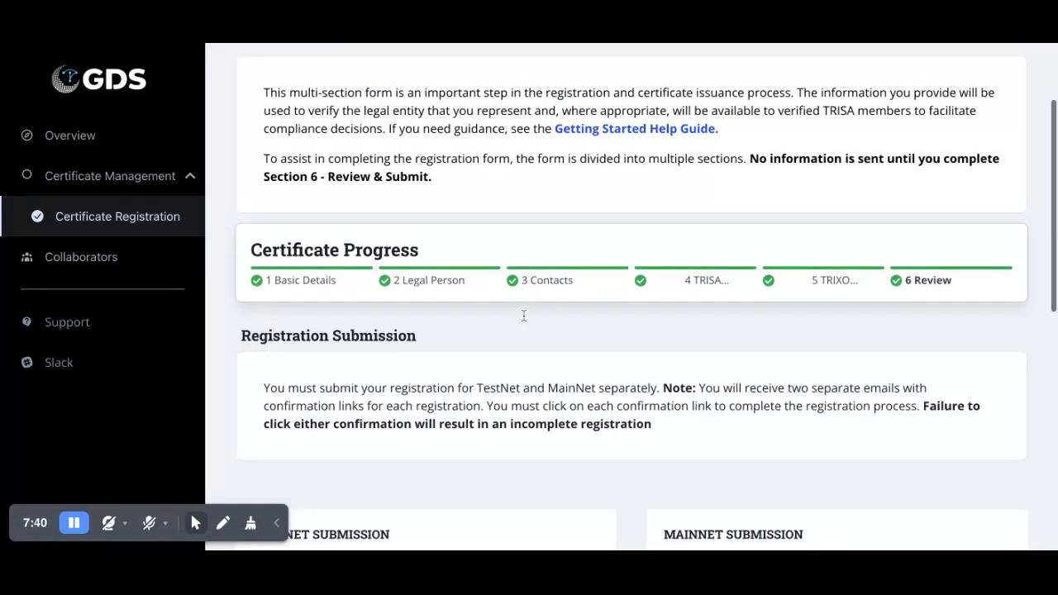
scroll(523, 316, down, 3)
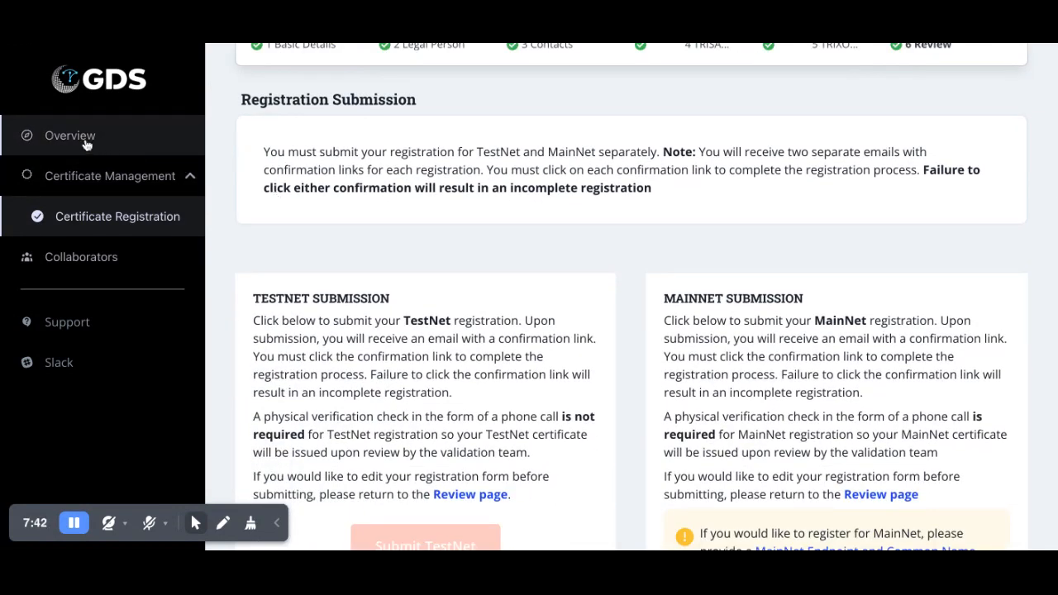
- Go to the Overview and highlight the 'TestNet registration has been submitted' notice
click(86, 144)
scroll(451, 326, up, 5)
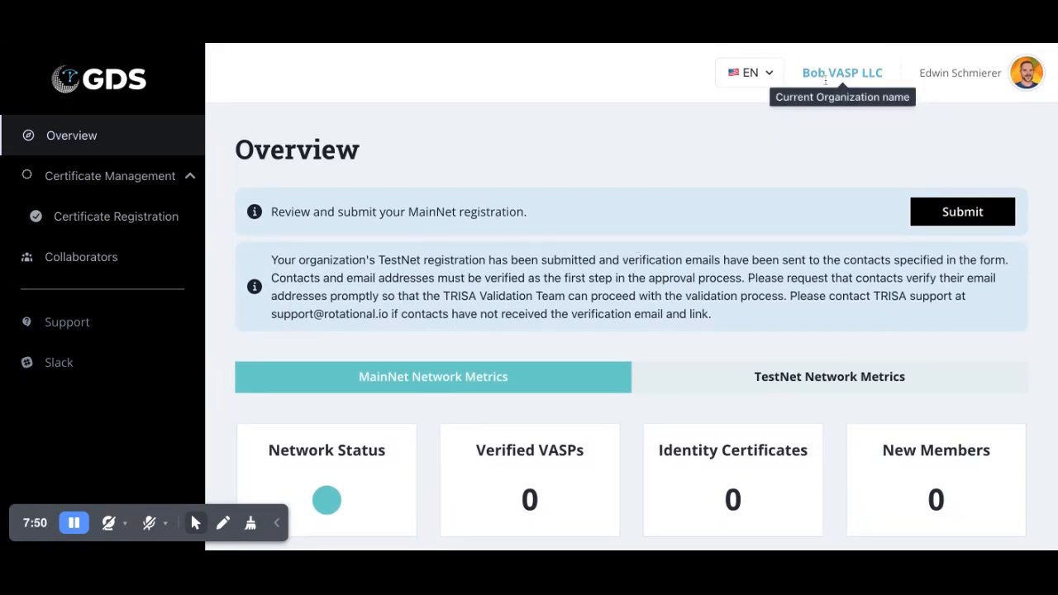
scroll(729, 113, down, 1)
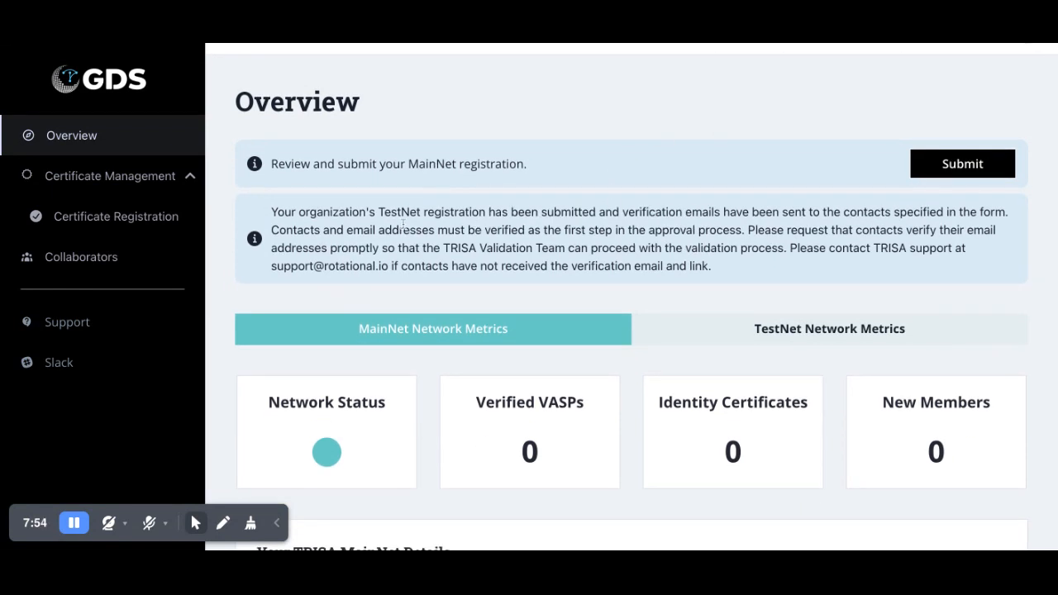
drag(377, 212, 595, 213)
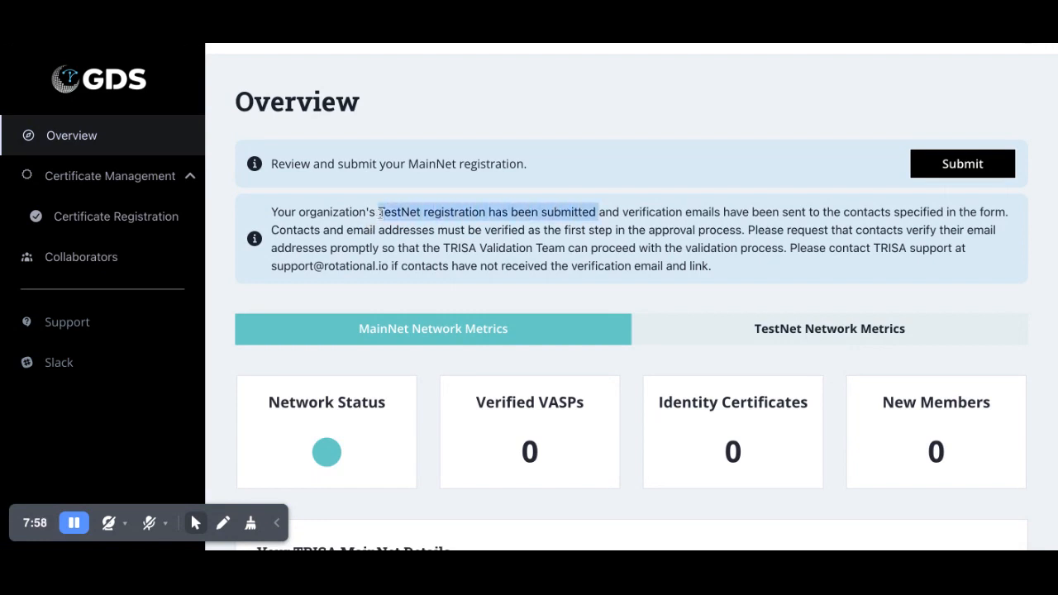
scroll(634, 248, up, 1)
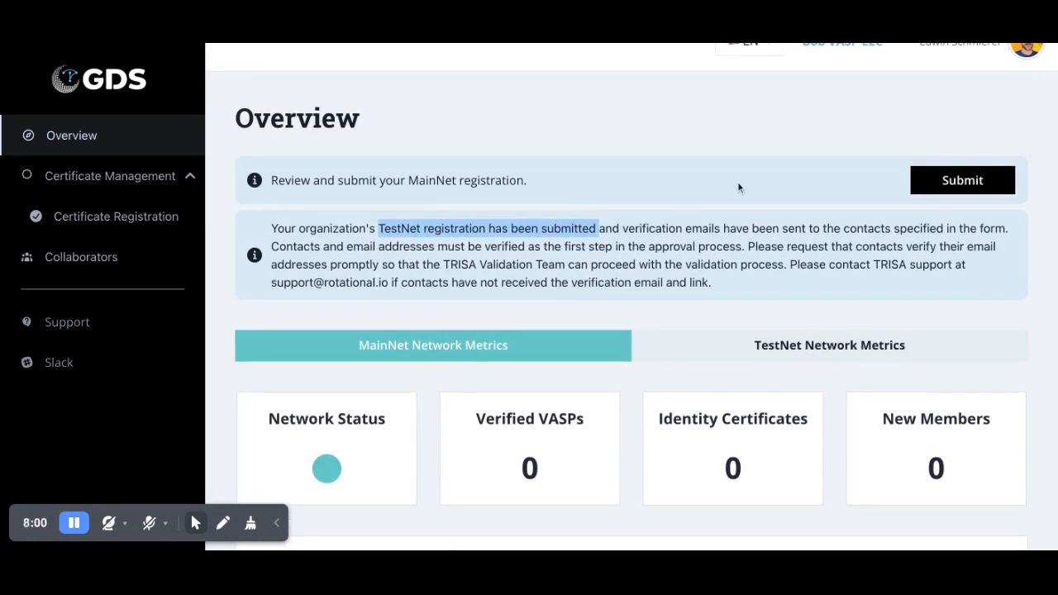
scroll(824, 188, down, 1)
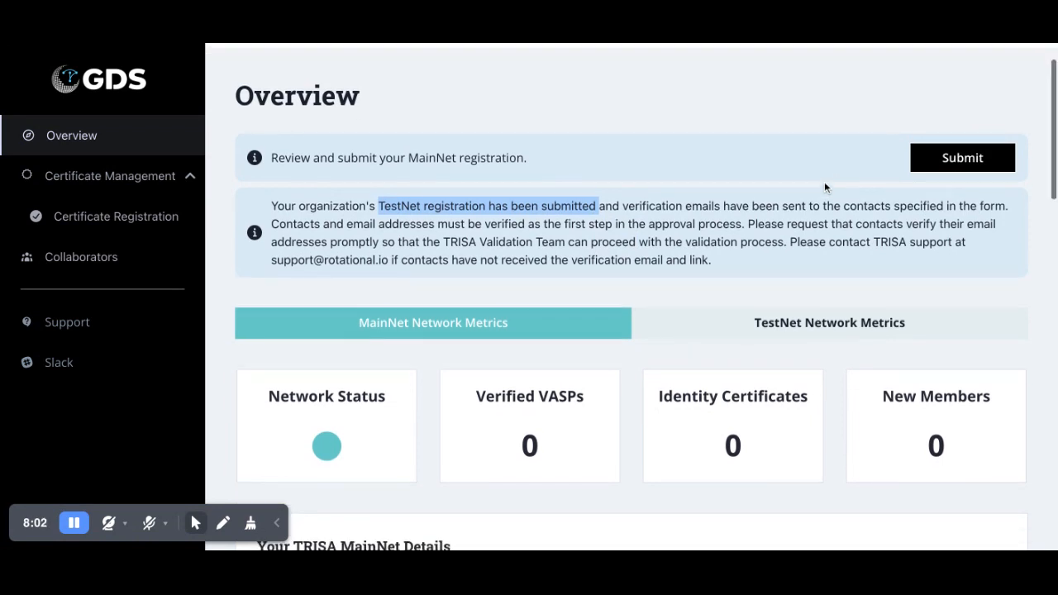
click(820, 172)
- Start the pending MainNet registration from its review-and-submit notice on the Overview
scroll(818, 158, down, 10)
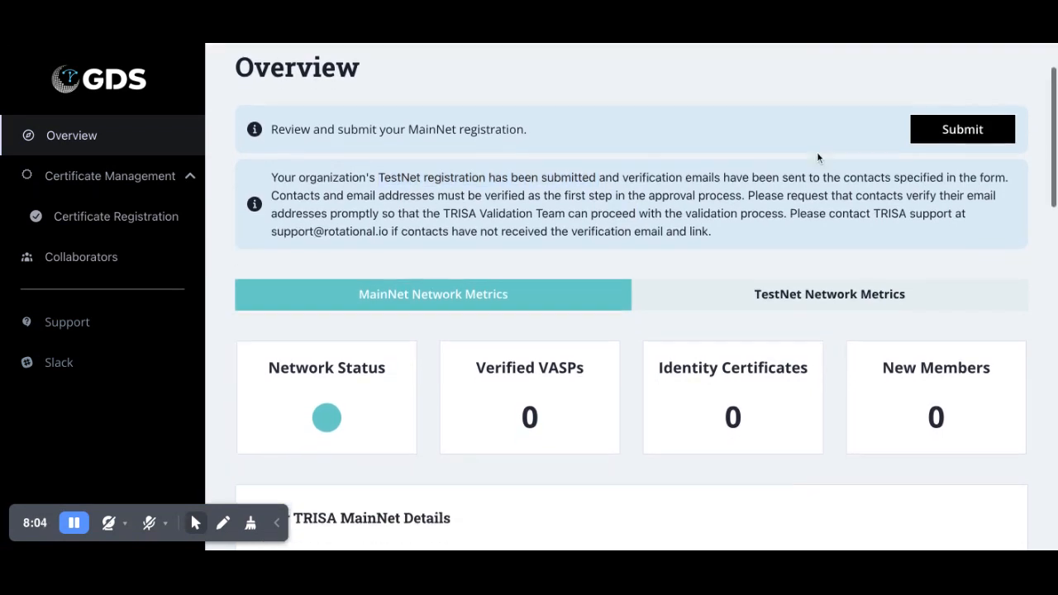
scroll(818, 158, down, 4)
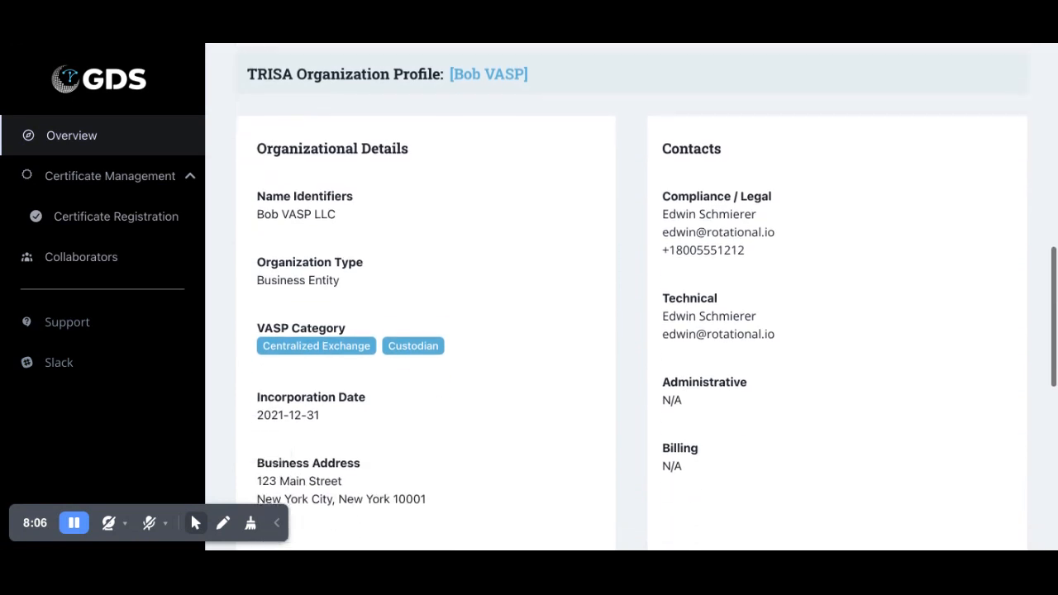
scroll(818, 158, down, 2)
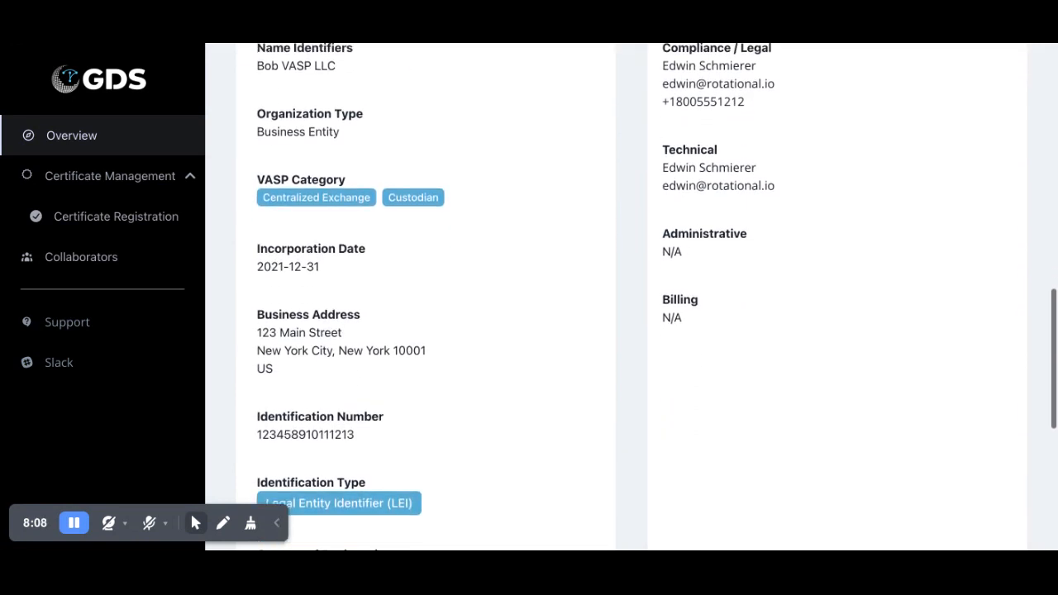
scroll(631, 297, down, 4)
scroll(632, 297, up, 16)
scroll(833, 210, up, 5)
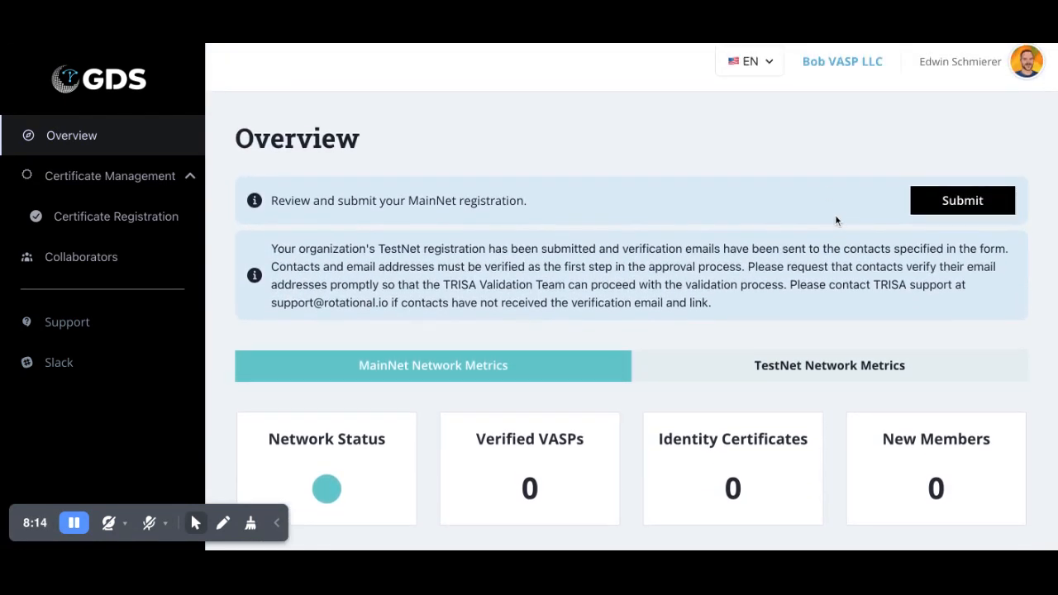
click(962, 198)
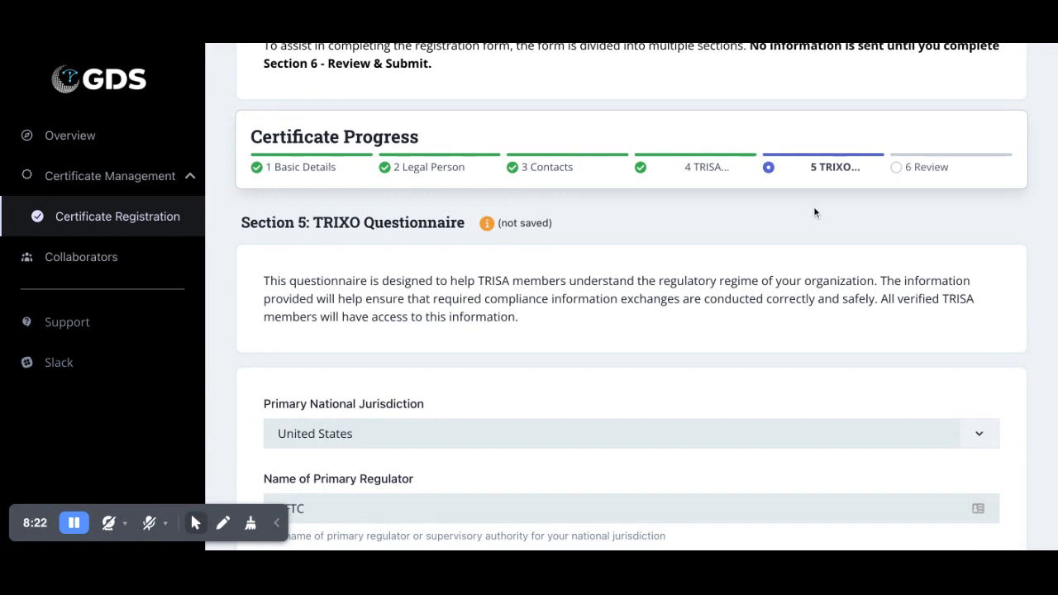
- Return to Section 4 TRISA and enter MainNet endpoint trisa.bobvasp.com:443
scroll(814, 212, down, 1)
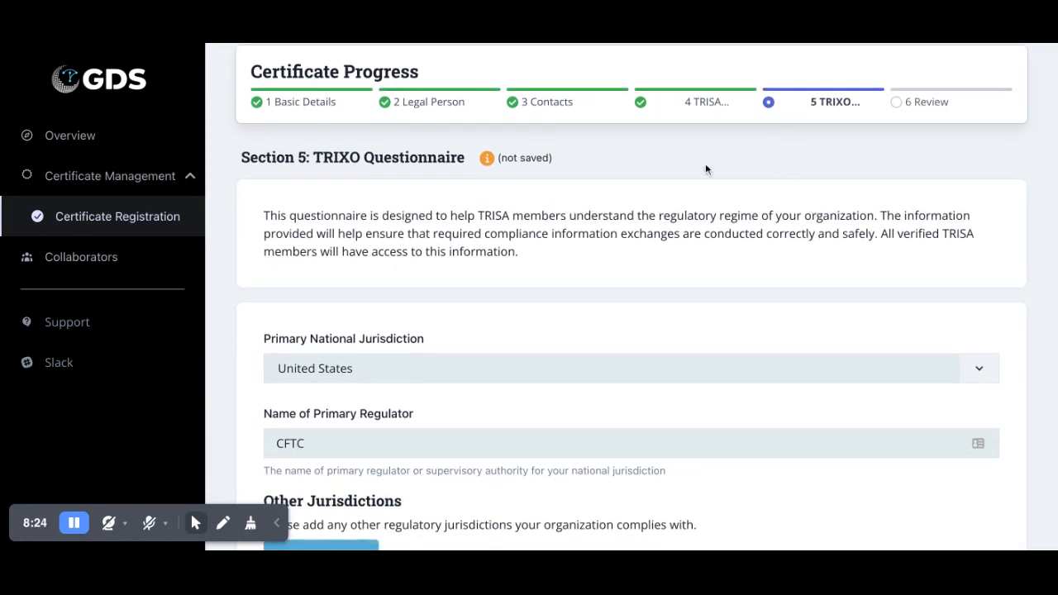
scroll(703, 182, down, 1)
scroll(701, 194, up, 1)
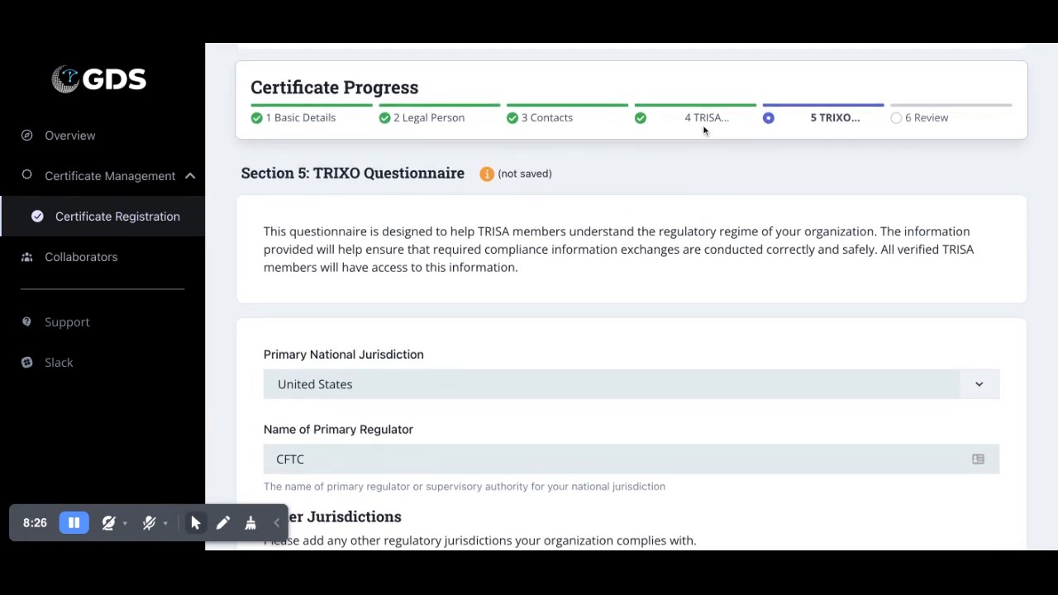
click(702, 121)
scroll(700, 227, down, 2)
scroll(701, 227, down, 2)
click(371, 358)
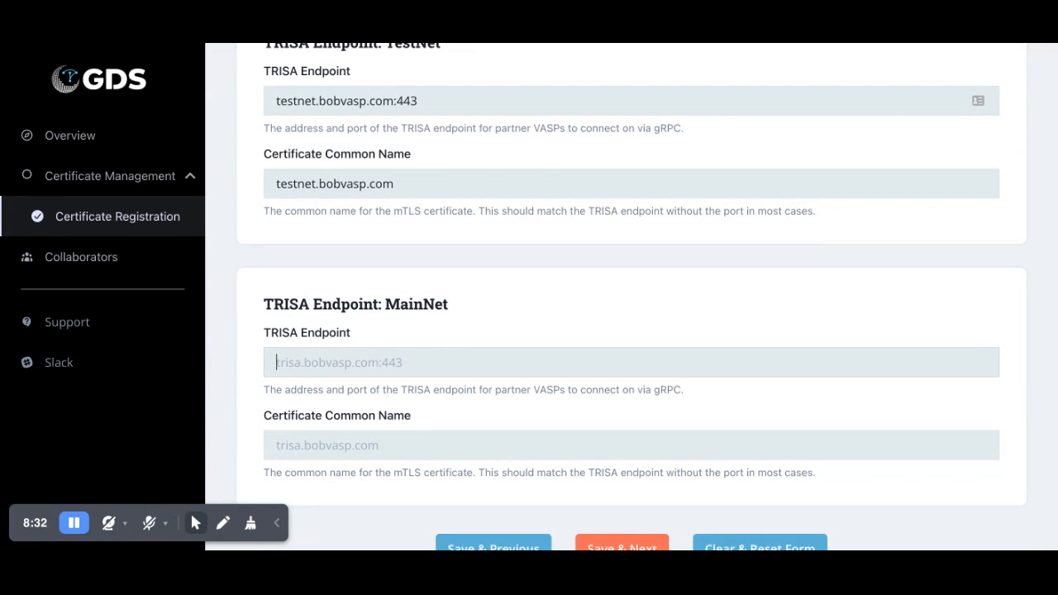
text(trisa)
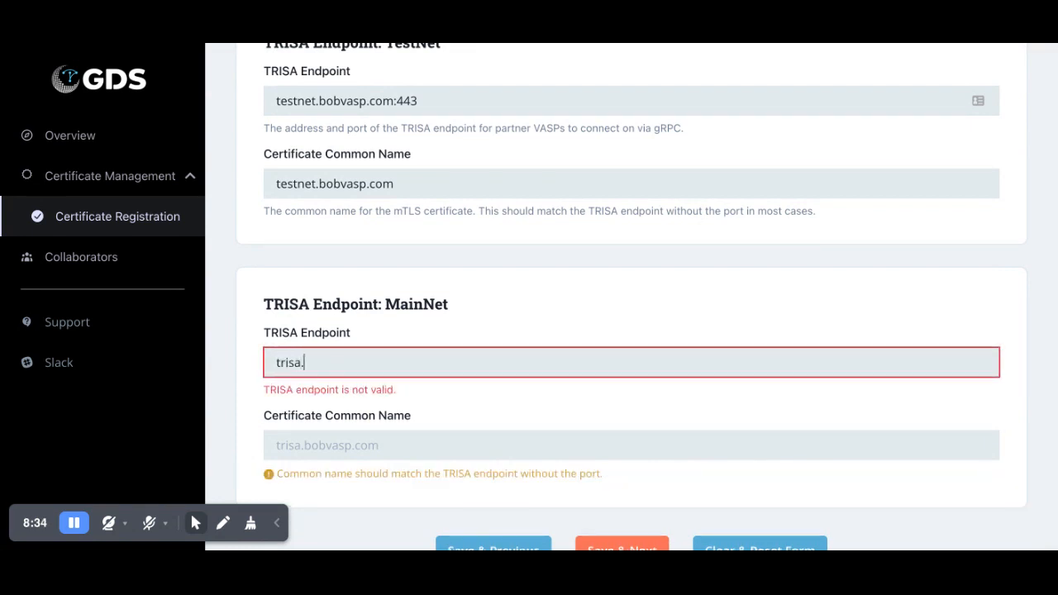
text(.bobvasp.com:443)
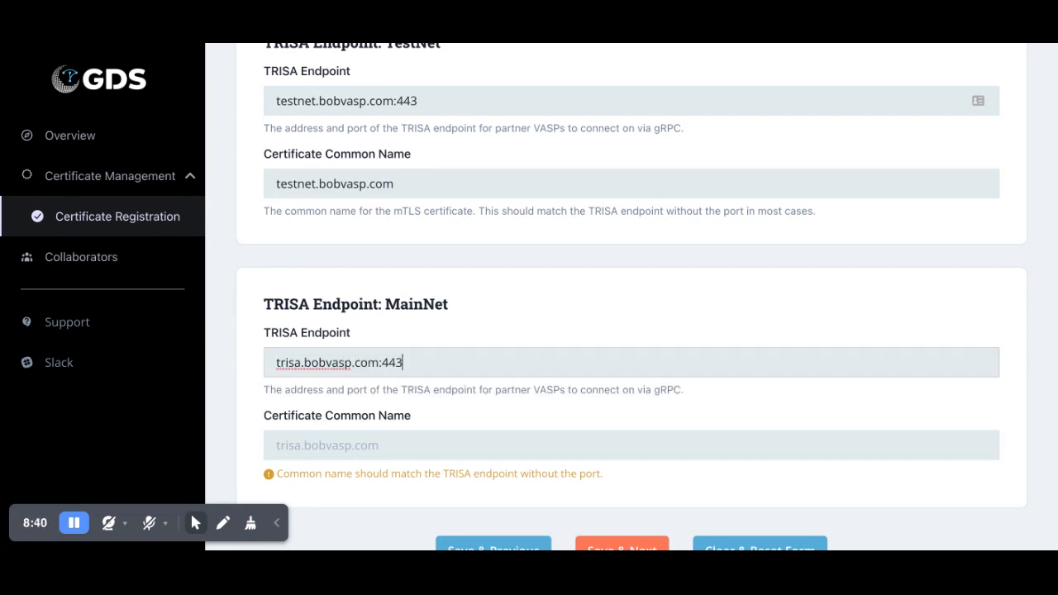
- Reuse the host trisa.bobvasp.com as the MainNet common name and save, moving to the TRIXO Questionnaire
drag(379, 363, 249, 365)
key(ctrl+c)
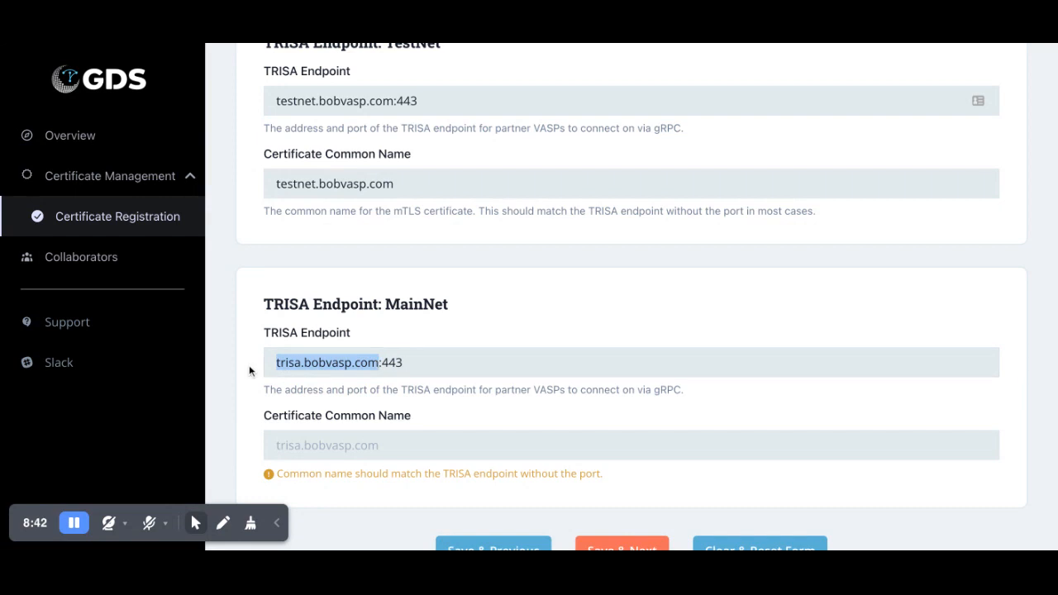
click(307, 446)
key(ctrl+v)
scroll(308, 446, down, 2)
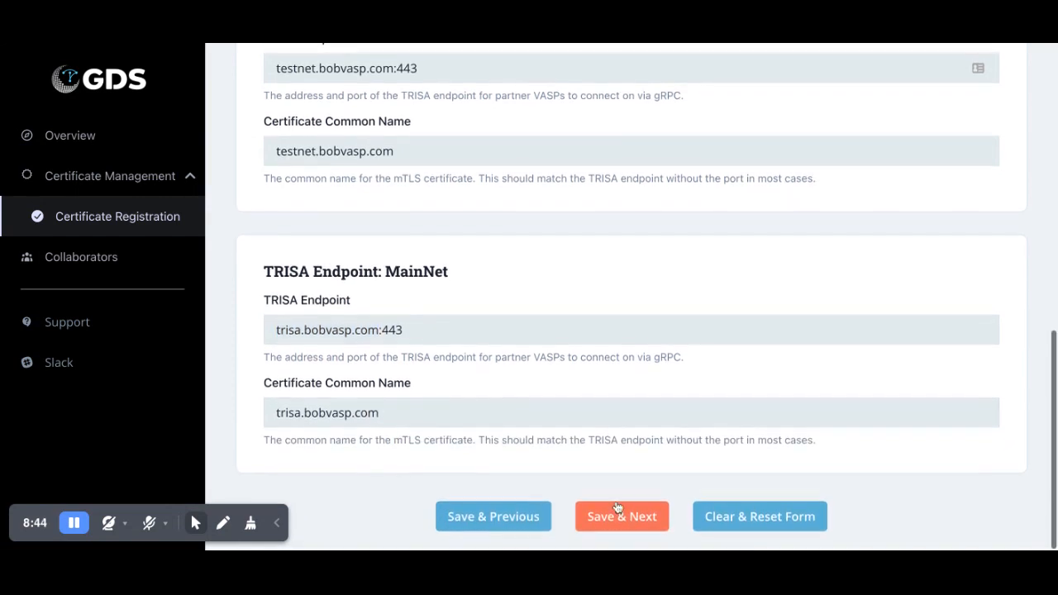
click(626, 517)
scroll(639, 523, down, 4)
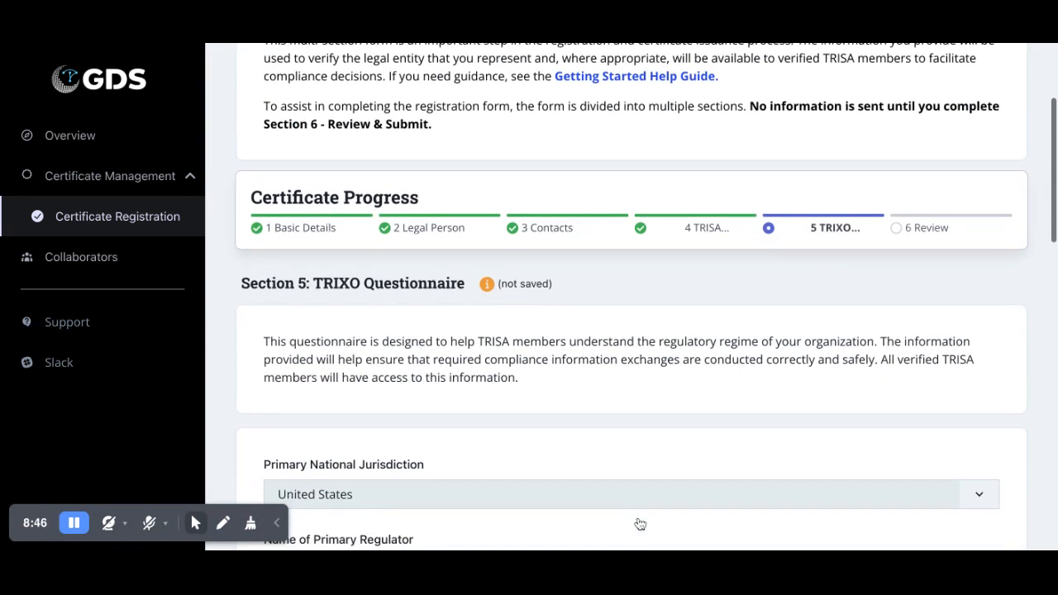
scroll(639, 523, down, 10)
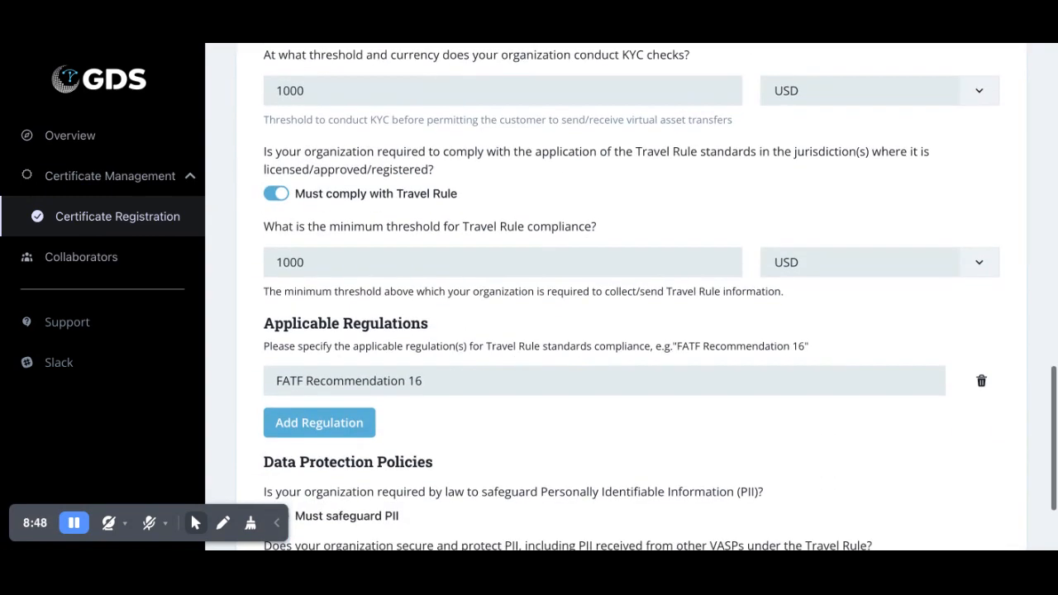
- Save the Section 5 TRIXO answers, look over both networks' endpoints in Review, and continue to submission
click(621, 517)
scroll(621, 347, down, 4)
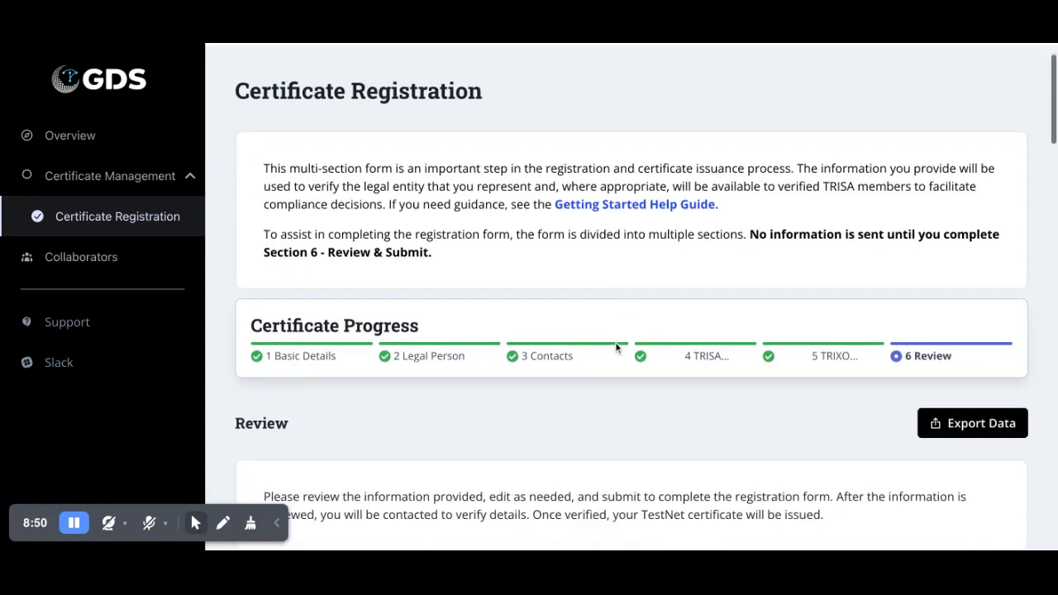
scroll(615, 347, down, 7)
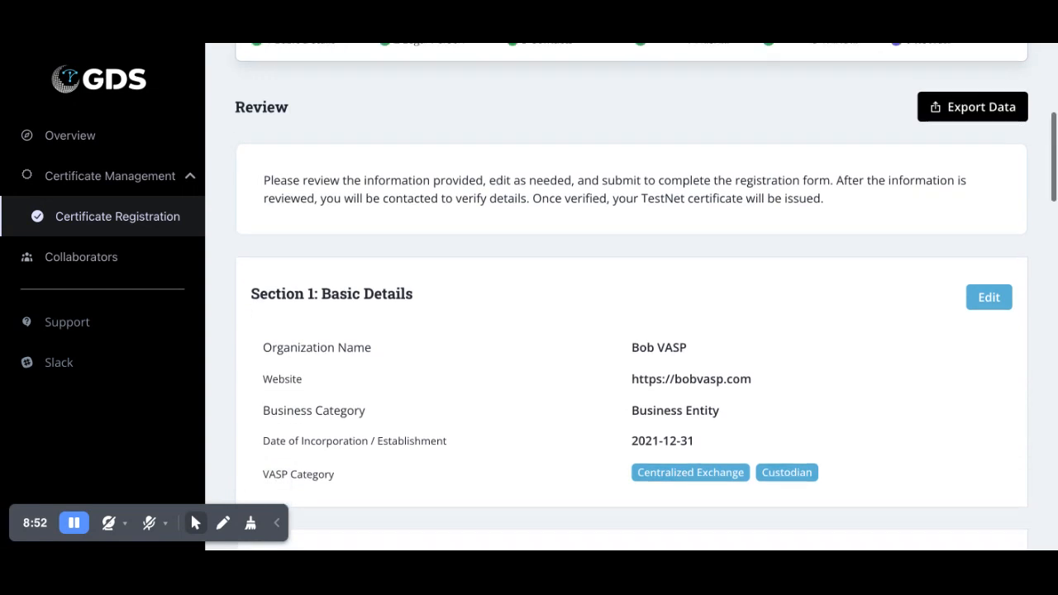
scroll(347, 285, down, 9)
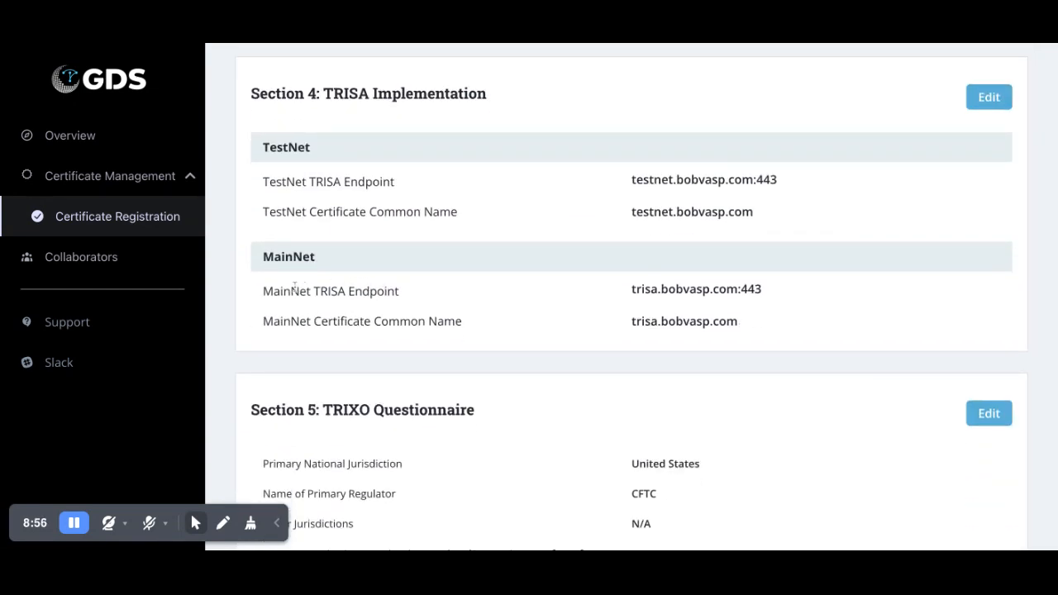
scroll(475, 321, down, 1)
scroll(686, 290, down, 1)
scroll(701, 301, down, 7)
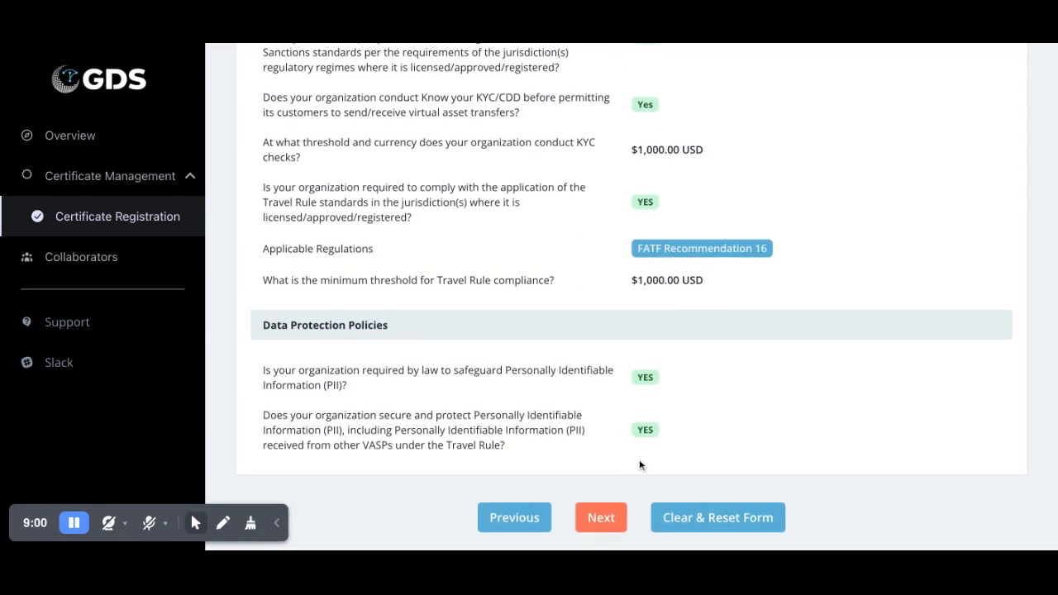
click(601, 517)
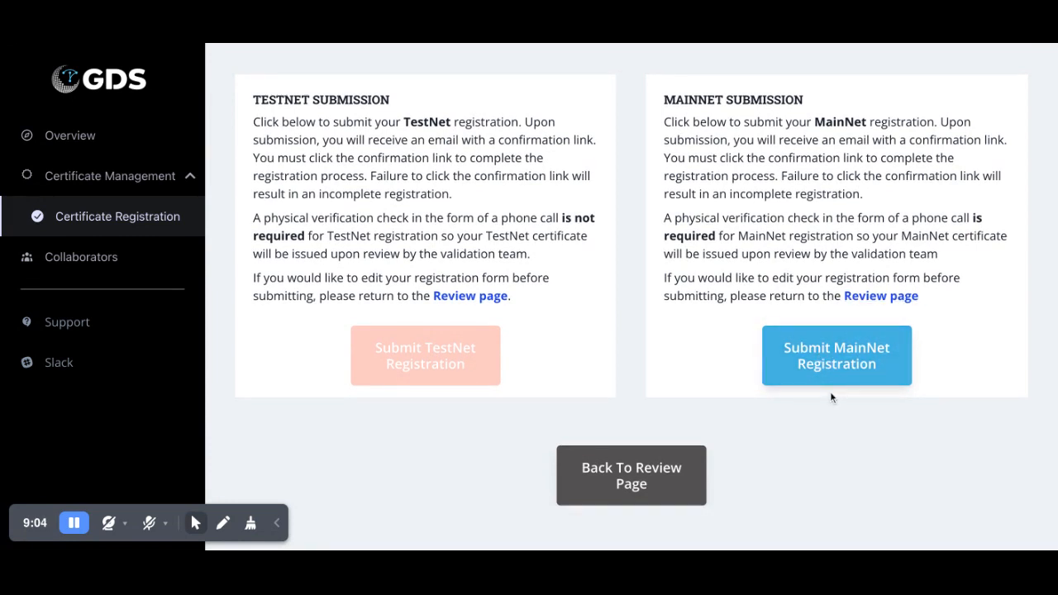
- Submit the MainNet registration, copy its PKCS12 password, and confirm the password was saved
click(839, 357)
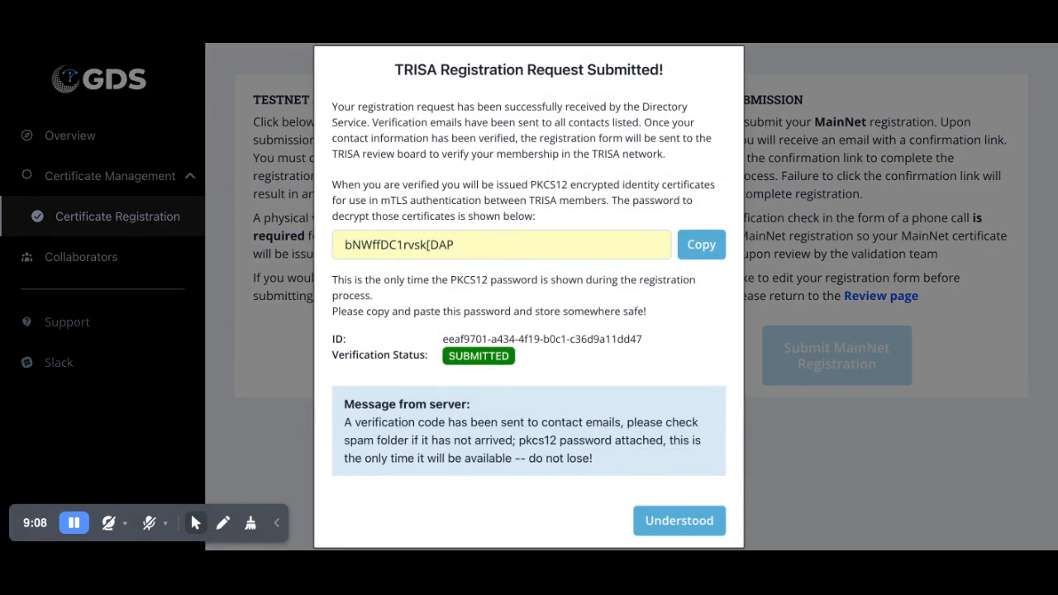
scroll(565, 181, down, 1)
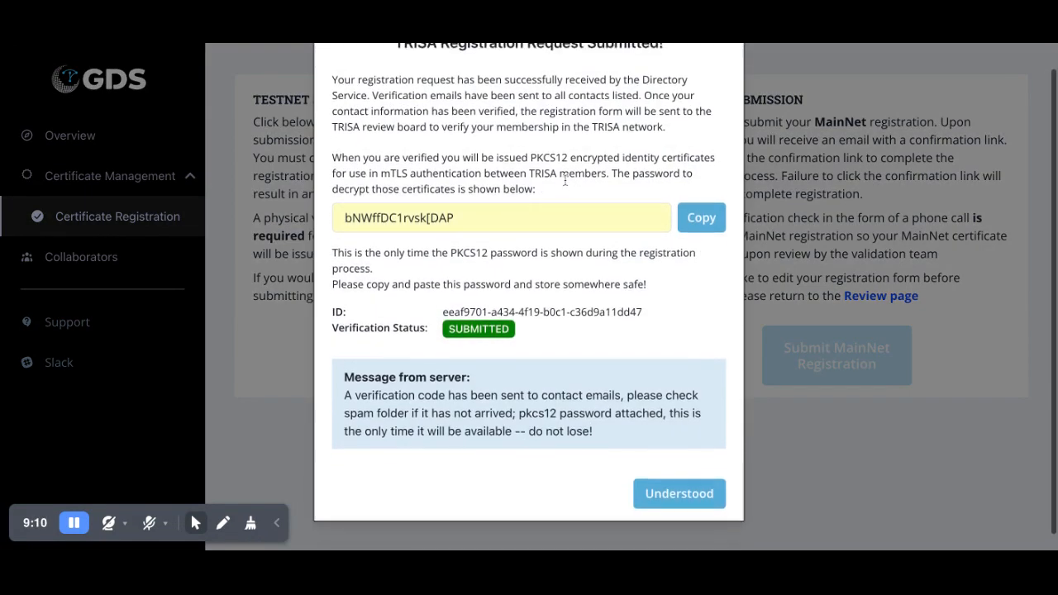
click(708, 214)
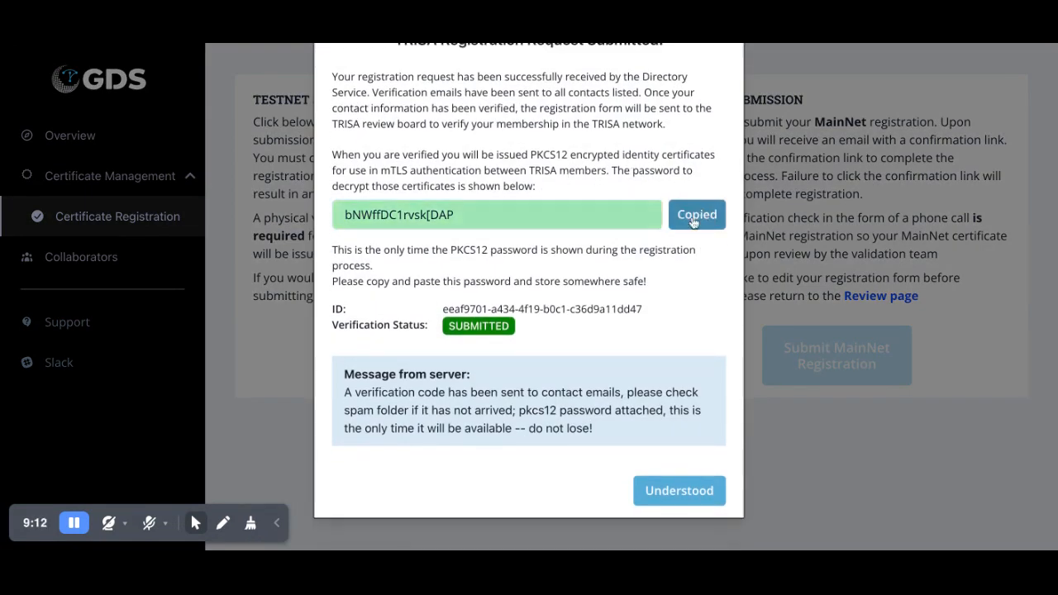
click(679, 490)
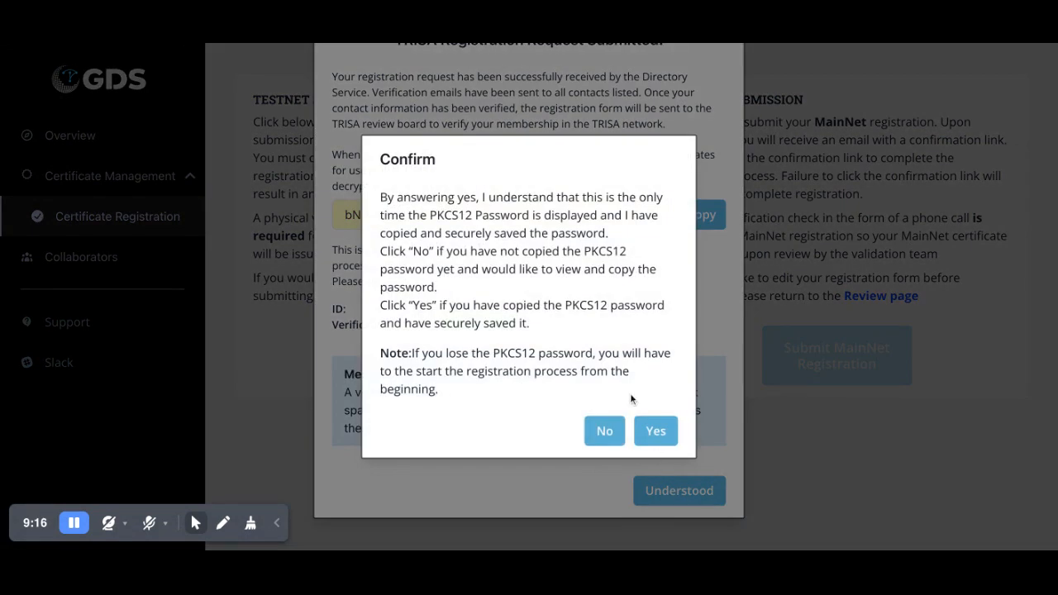
click(654, 428)
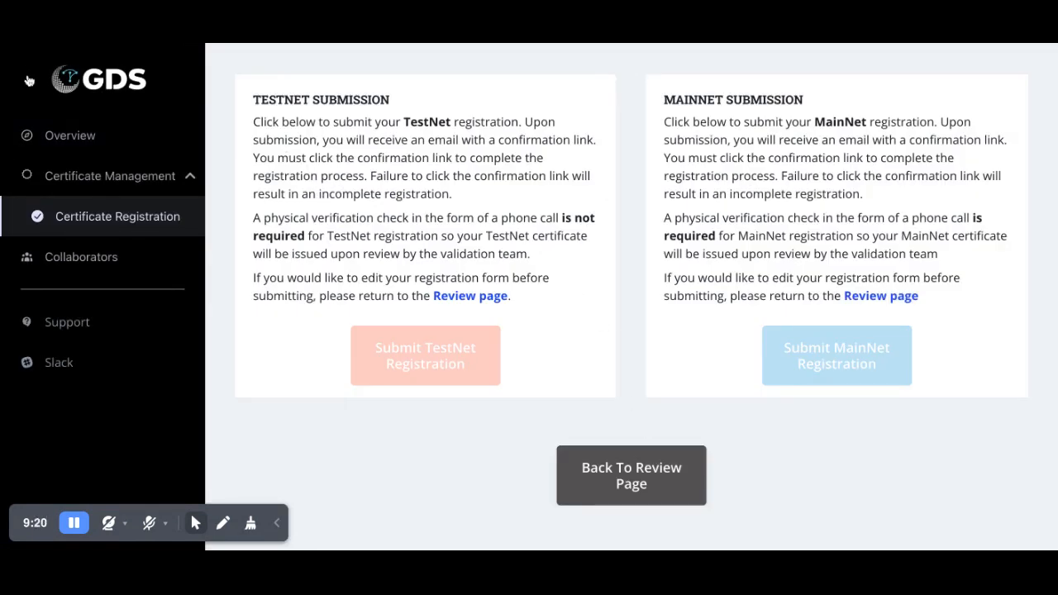
- Return to the Overview and highlight the 'MainNet registration has been submitted' notice
click(71, 137)
scroll(463, 210, up, 5)
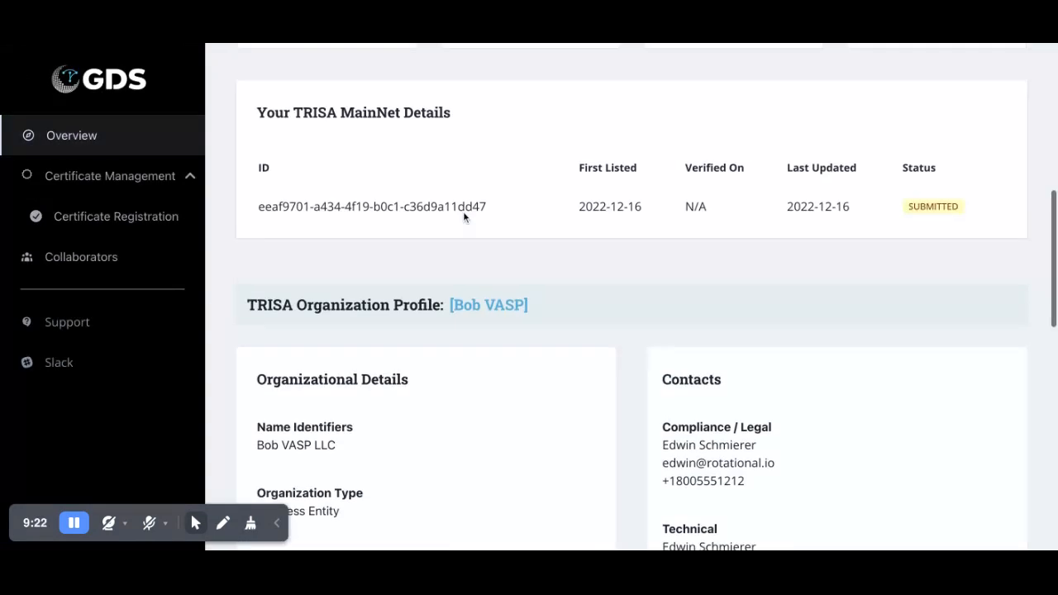
scroll(465, 216, up, 1)
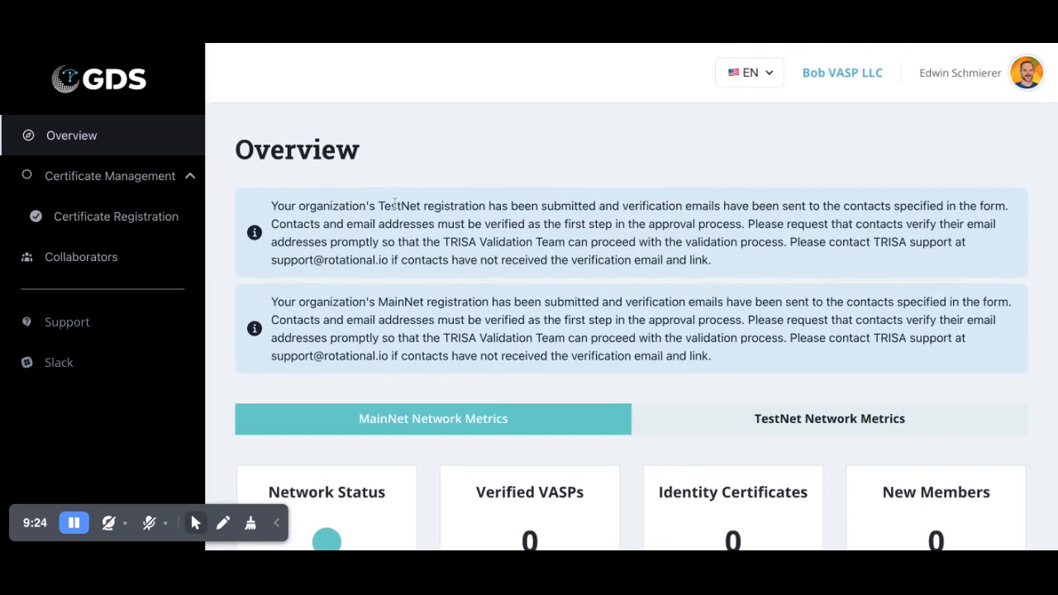
drag(379, 303, 600, 302)
scroll(587, 226, down, 5)
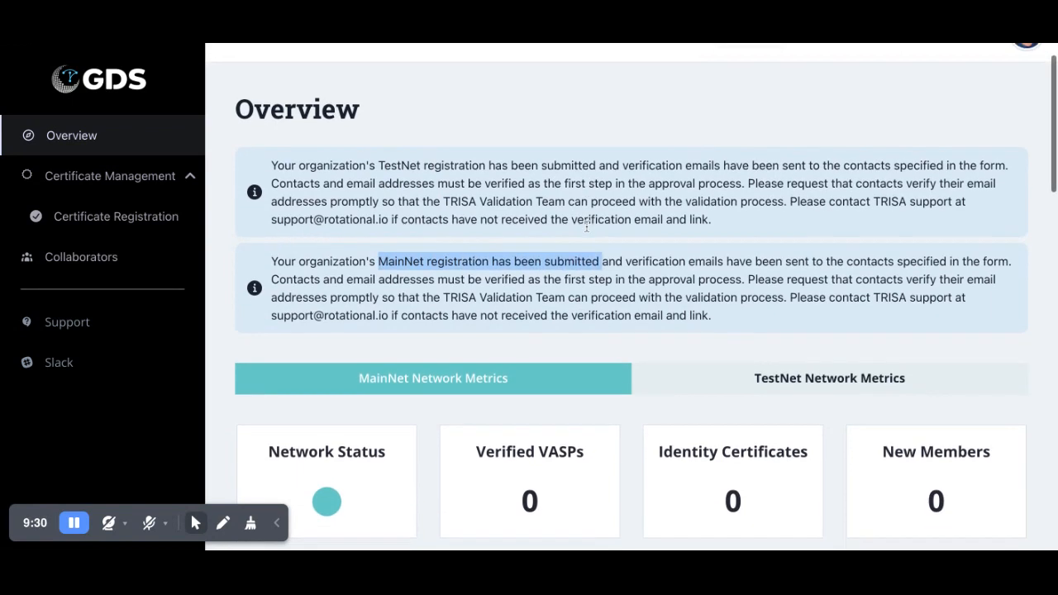
scroll(587, 226, up, 5)
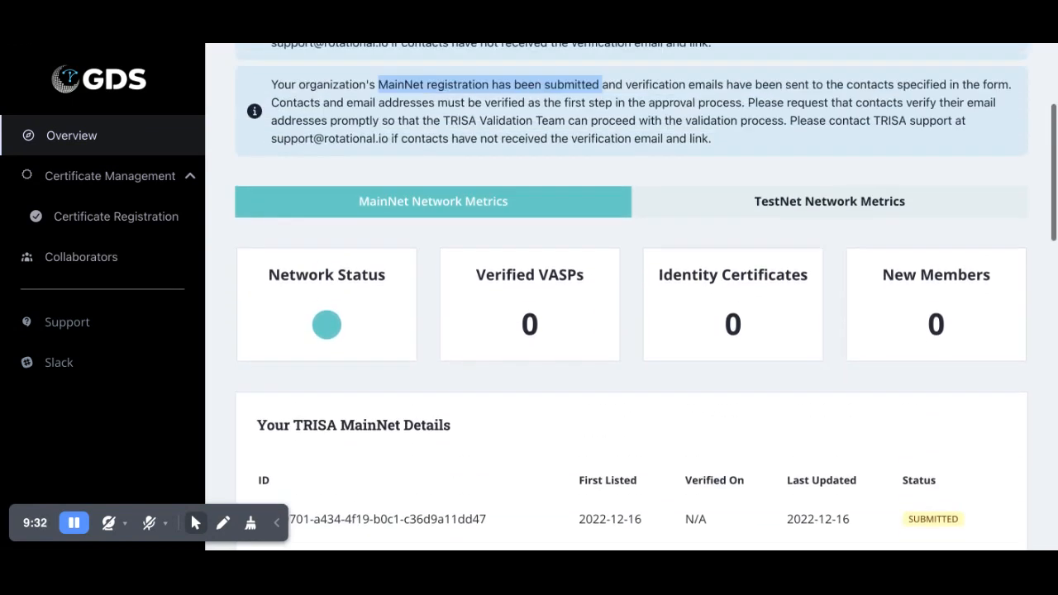